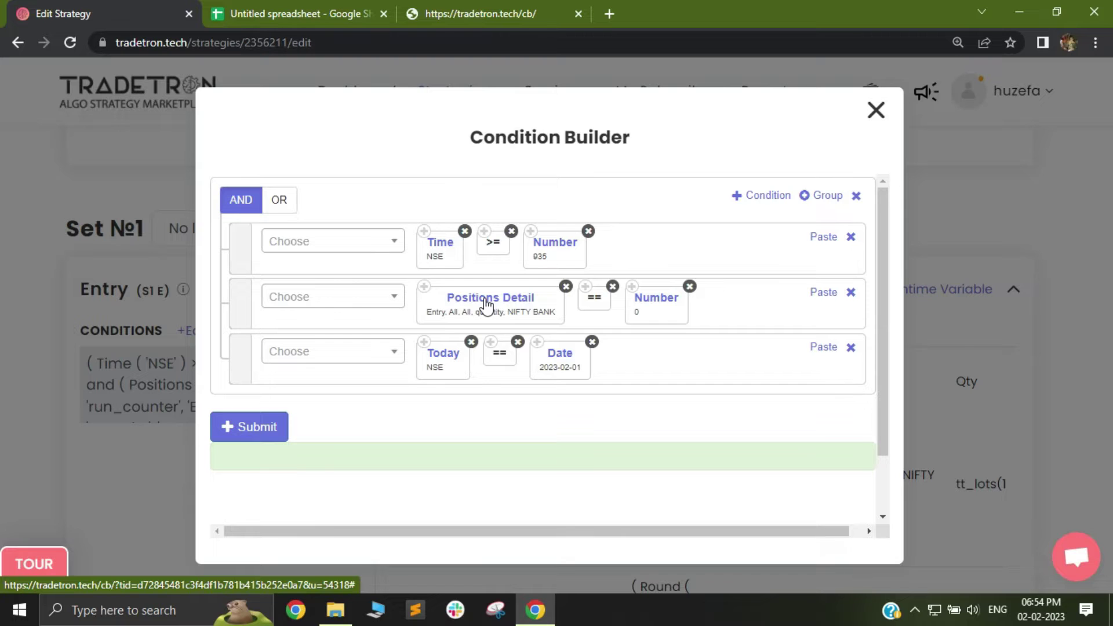
- Open the Positions Detail block's keyword parameters, showing Entry, All and quantity
{"action": "left_click", "coordinate": [534, 300]}
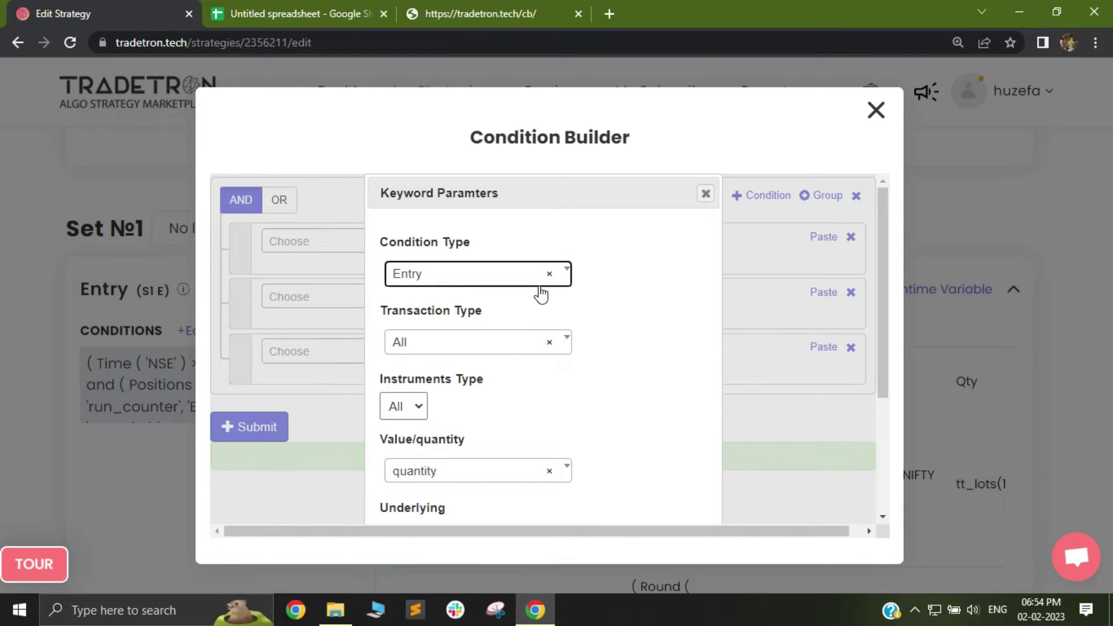
- Clear the Entry condition type and leave Condition Type unset
{"action": "left_click", "coordinate": [492, 284]}
{"action": "left_click", "coordinate": [549, 275]}
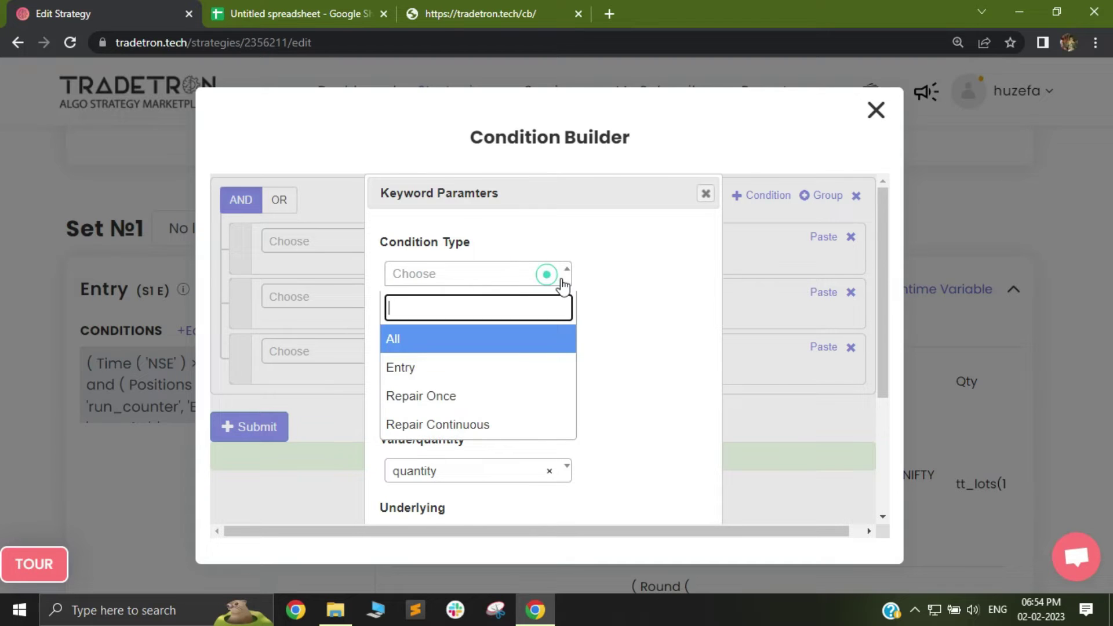
{"action": "left_click", "coordinate": [600, 296]}
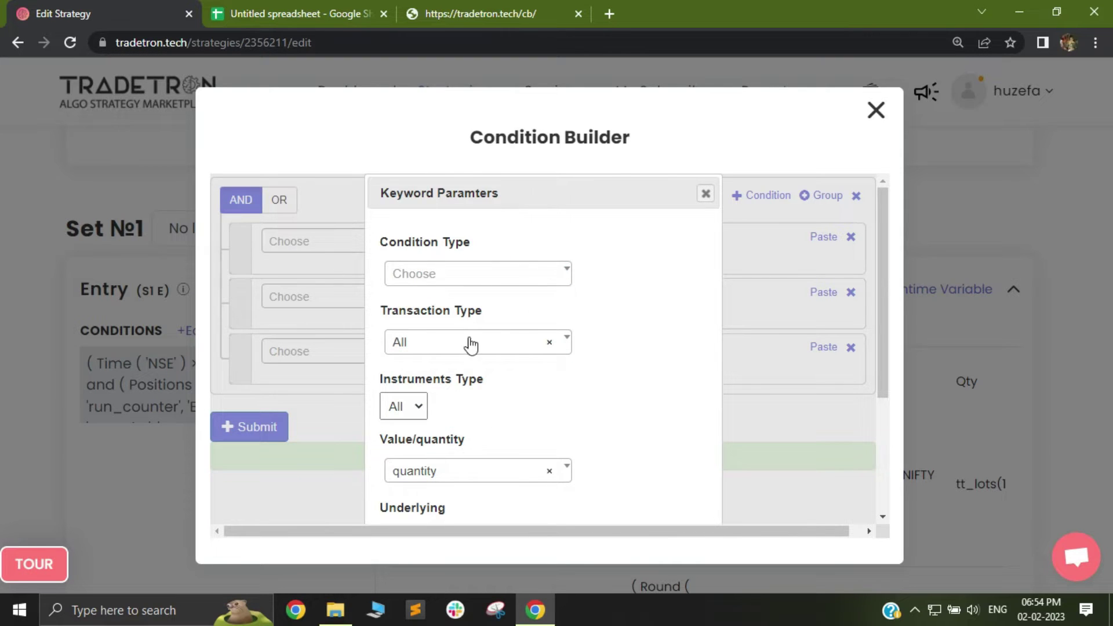
{"action": "scroll", "coordinate": [500, 360], "scroll_direction": "down", "scroll_amount": 2}
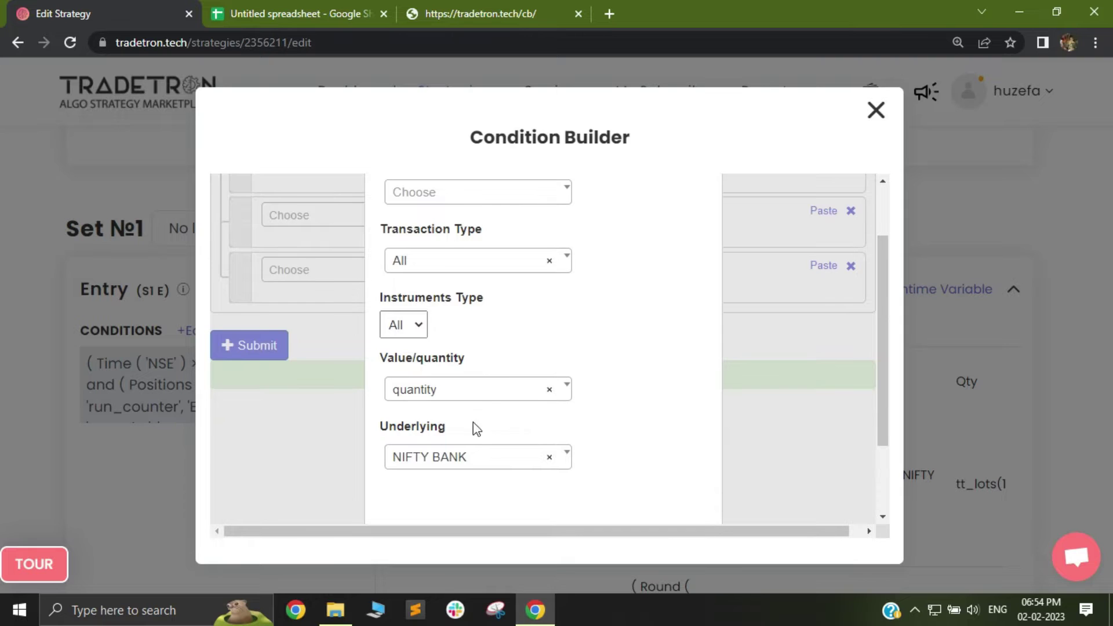
{"action": "scroll", "coordinate": [477, 429], "scroll_direction": "up", "scroll_amount": 2}
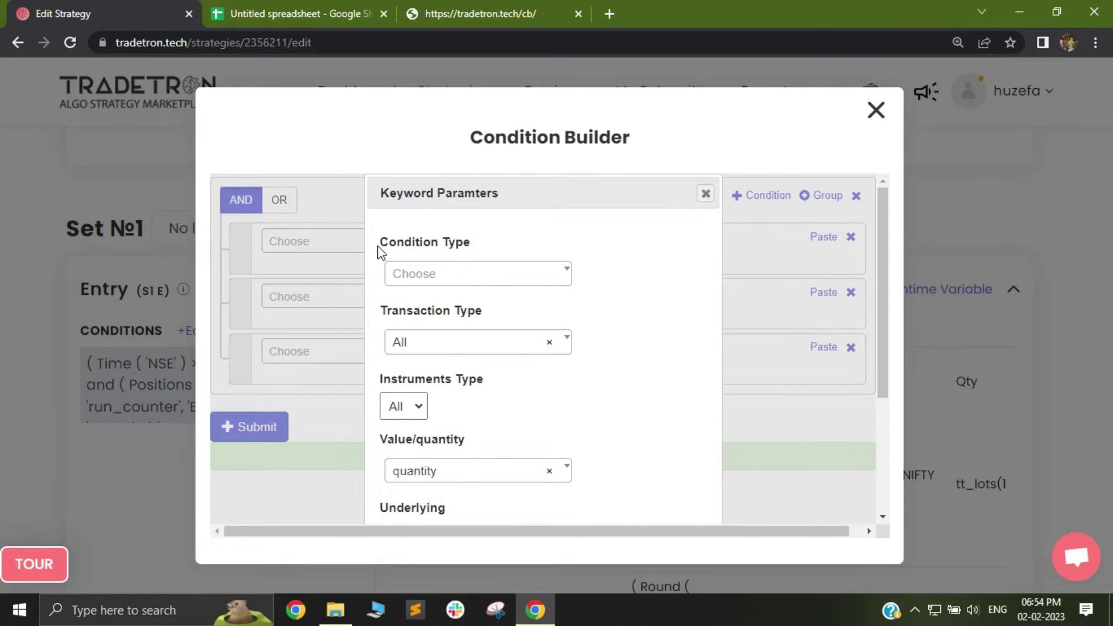
- Highlight the Instruments Type and Value/quantity labels for emphasis
{"action": "left_click_drag", "start_coordinate": [374, 241], "coordinate": [435, 248]}
{"action": "left_click_drag", "start_coordinate": [397, 312], "coordinate": [444, 312]}
{"action": "left_click_drag", "start_coordinate": [396, 375], "coordinate": [489, 394]}
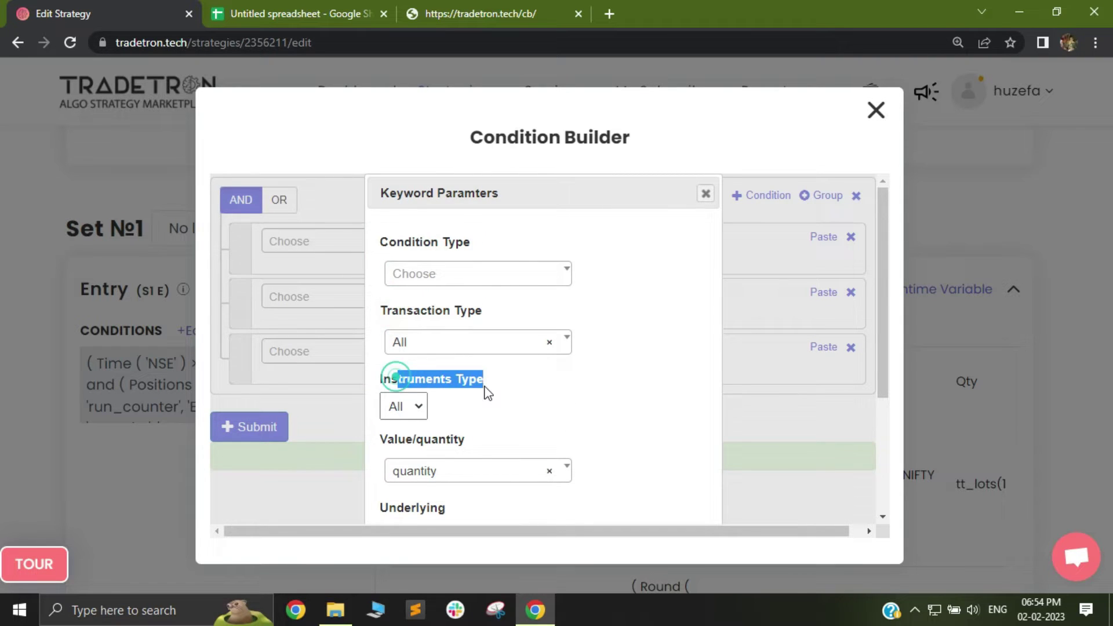
{"action": "scroll", "coordinate": [494, 396], "scroll_direction": "down", "scroll_amount": 2}
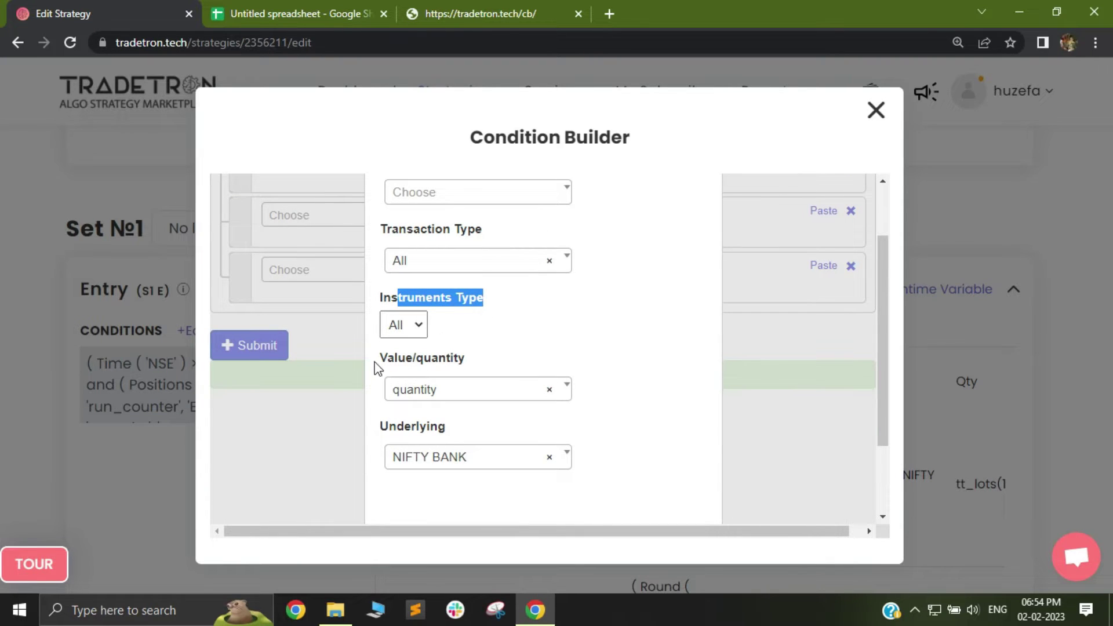
{"action": "left_click_drag", "start_coordinate": [387, 359], "coordinate": [472, 396]}
- Keep quantity as the Value/quantity setting
{"action": "left_click", "coordinate": [473, 397]}
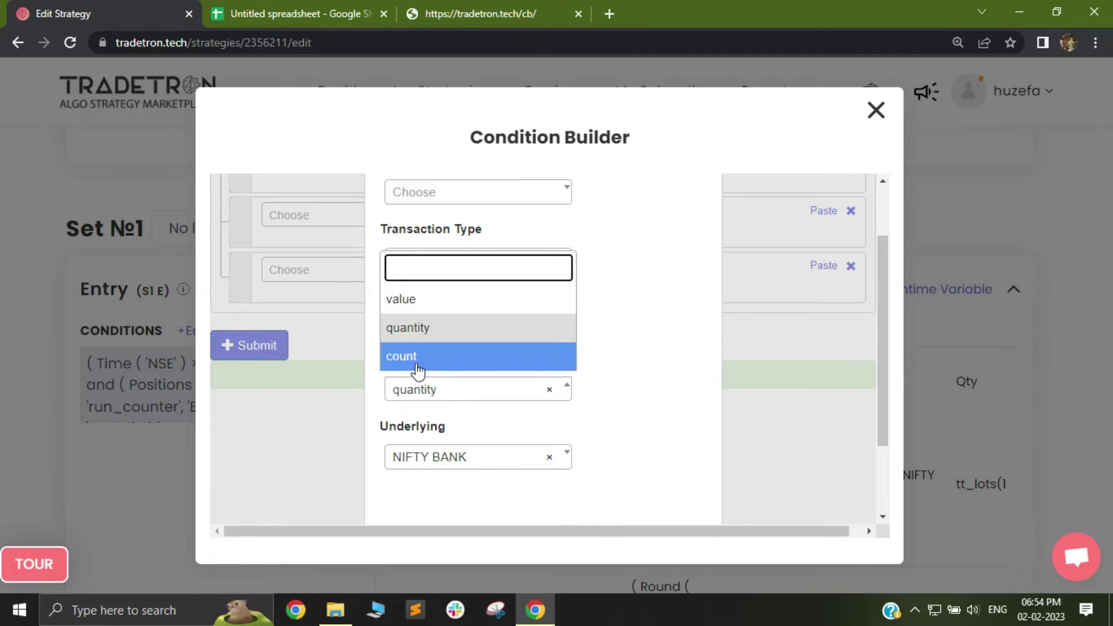
{"action": "left_click", "coordinate": [465, 339]}
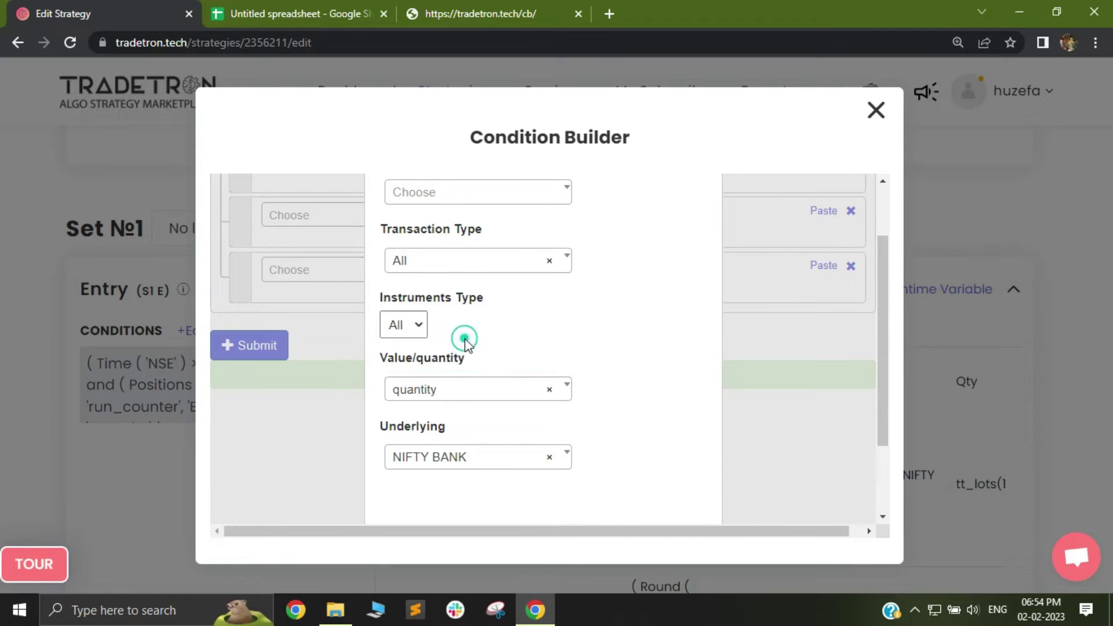
{"action": "left_click", "coordinate": [430, 396]}
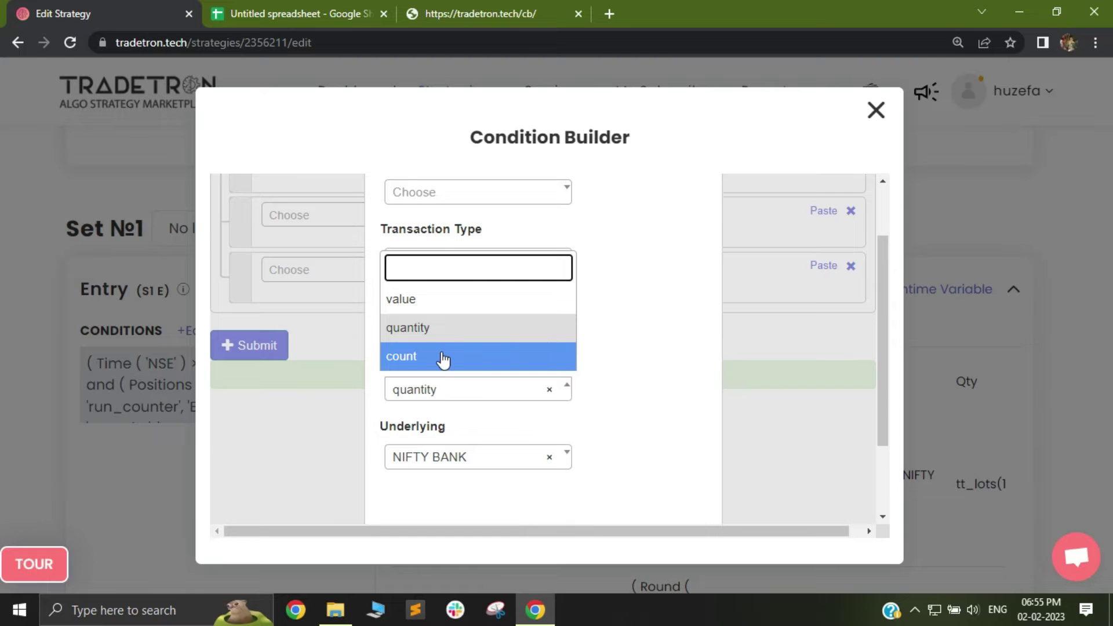
{"action": "left_click", "coordinate": [434, 328]}
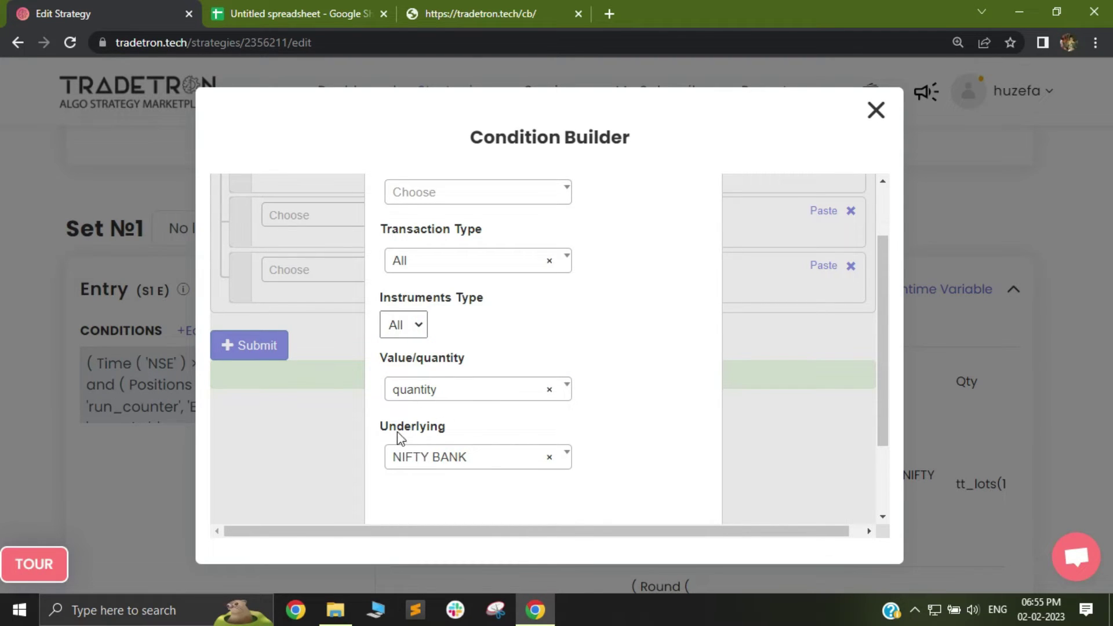
{"action": "left_click_drag", "start_coordinate": [387, 429], "coordinate": [465, 465]}
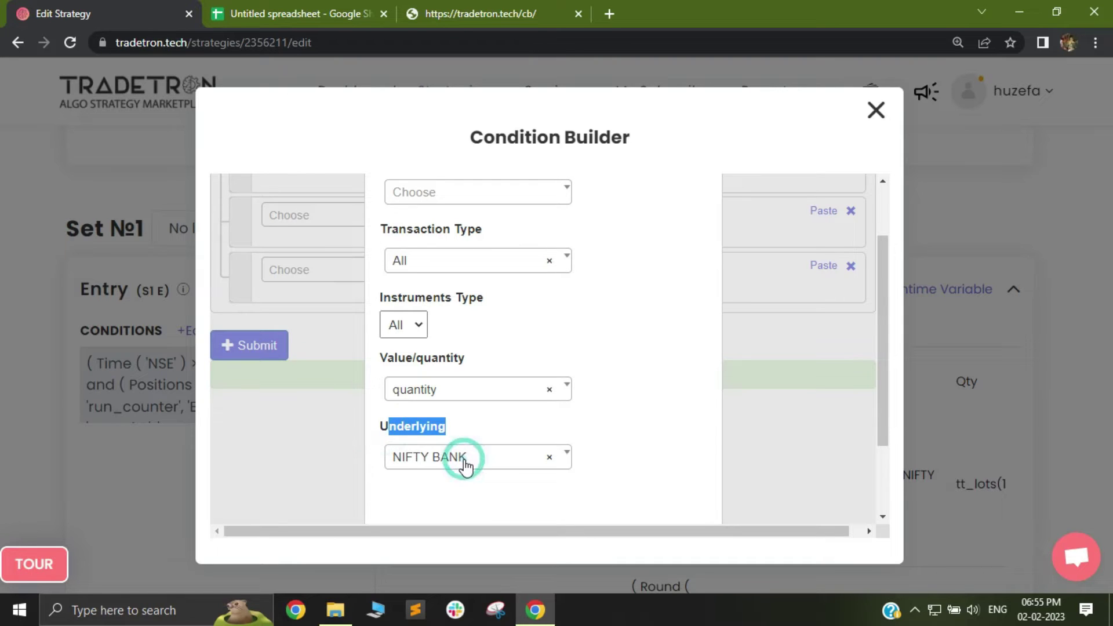
{"action": "left_click", "coordinate": [467, 463]}
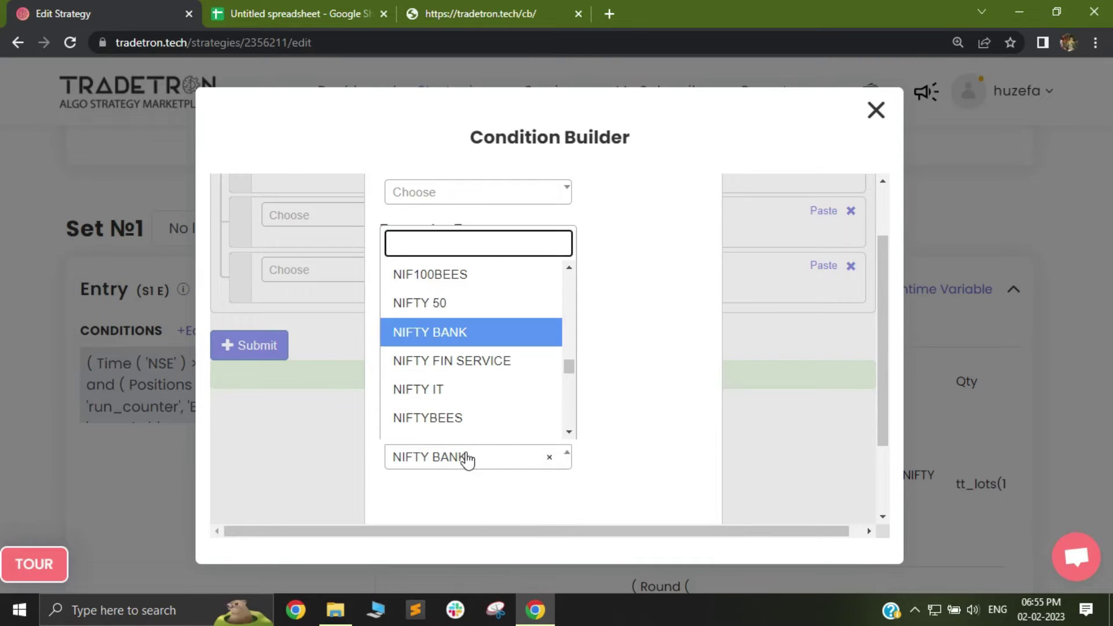
{"action": "left_click", "coordinate": [467, 483]}
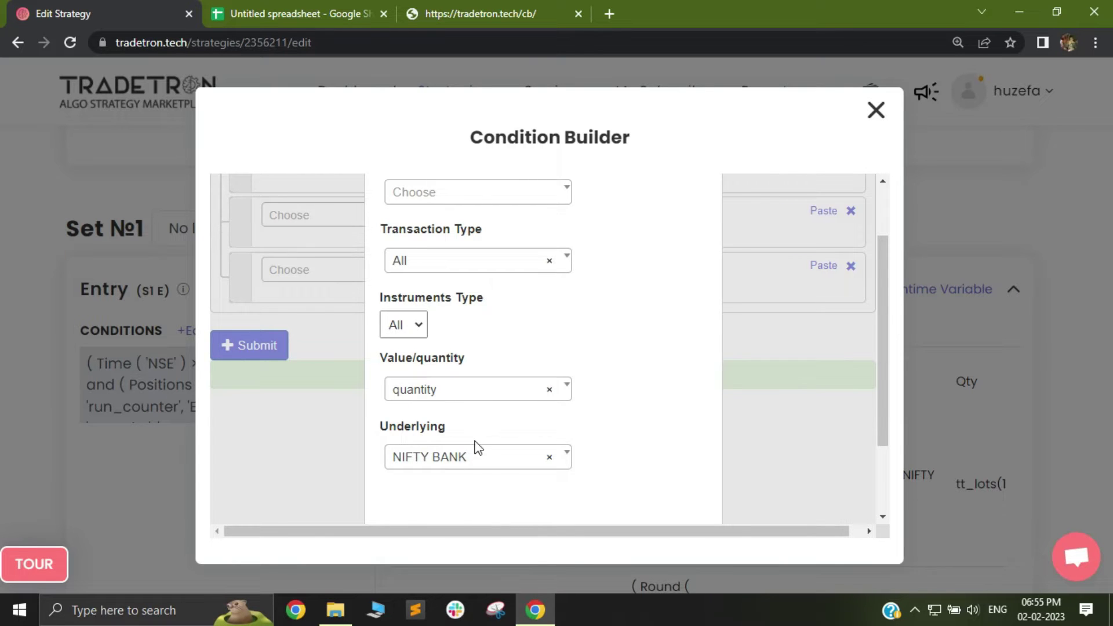
{"action": "scroll", "coordinate": [477, 450], "scroll_direction": "up", "scroll_amount": 2}
{"action": "scroll", "coordinate": [476, 452], "scroll_direction": "down", "scroll_amount": 2}
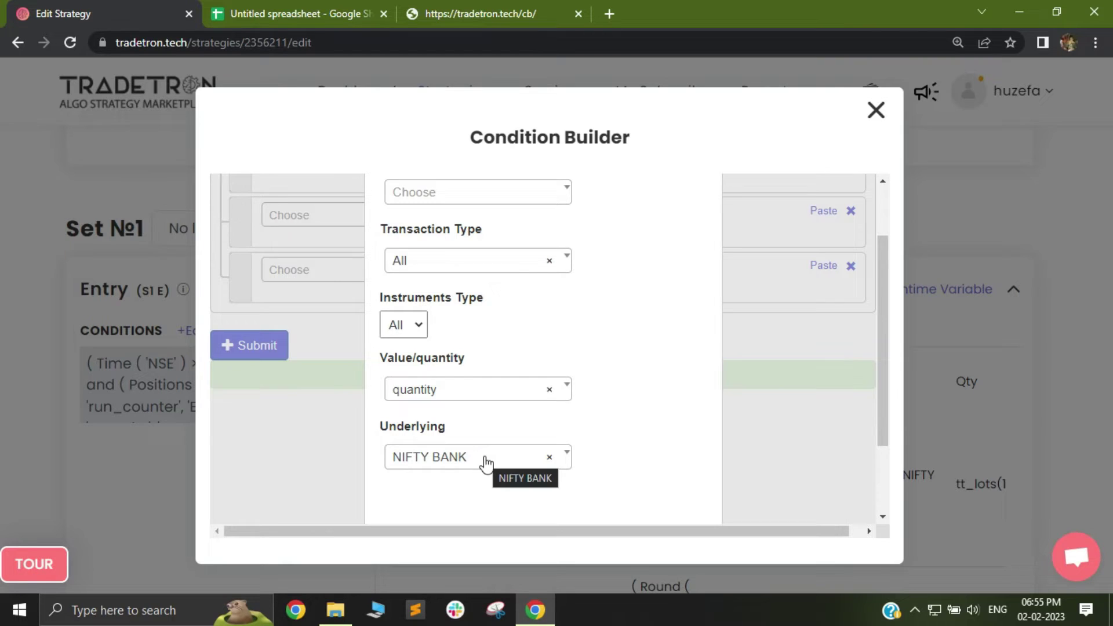
{"action": "scroll", "coordinate": [487, 458], "scroll_direction": "up", "scroll_amount": 1}
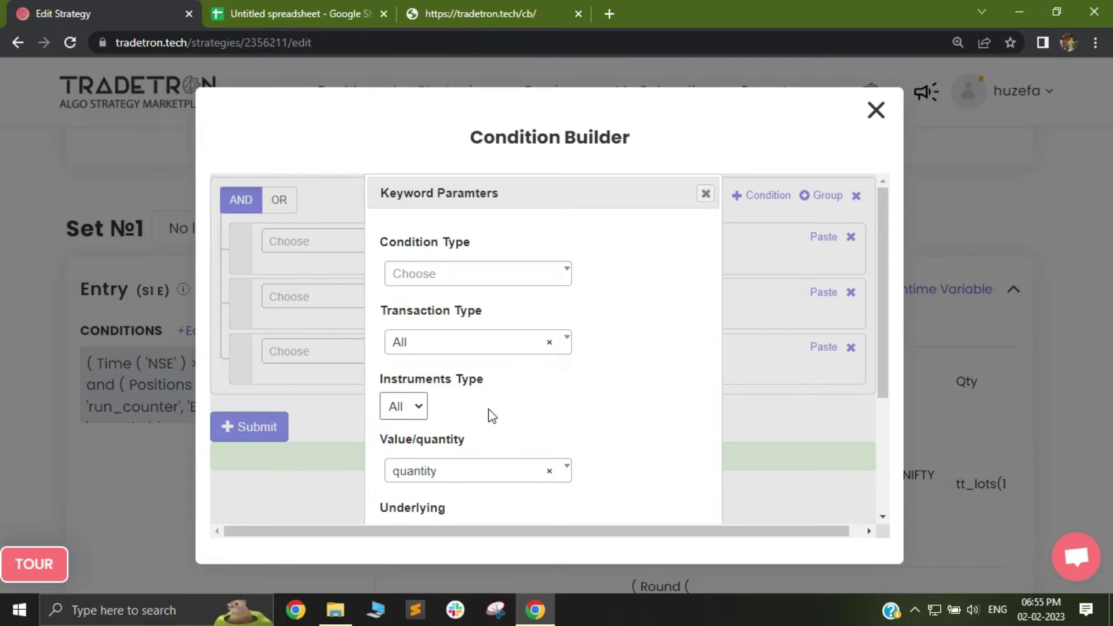
{"action": "left_click", "coordinate": [462, 278]}
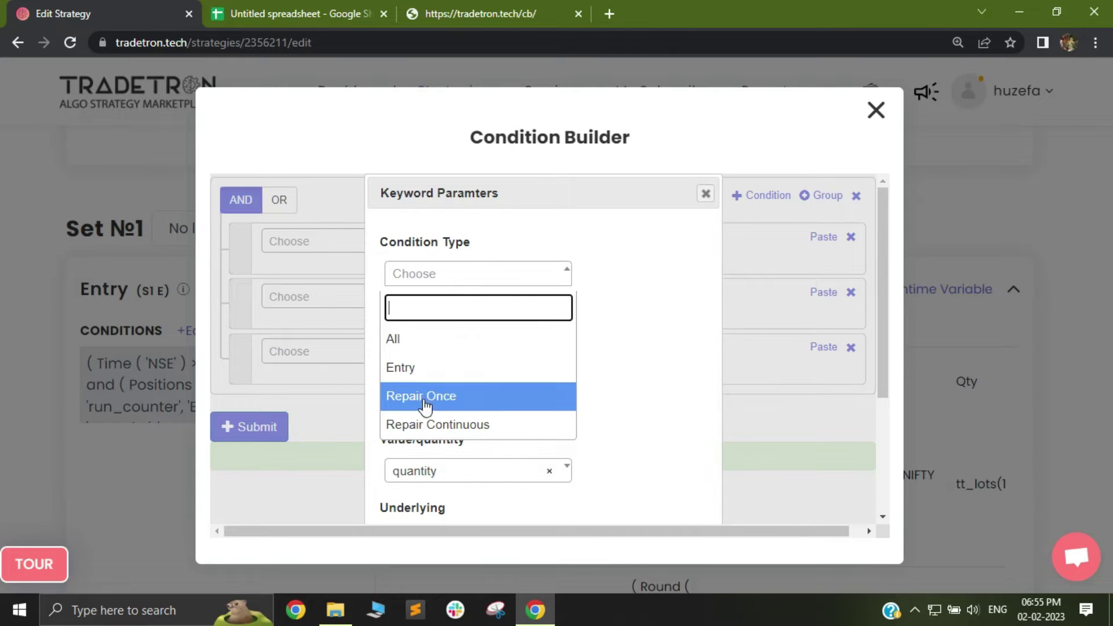
{"action": "left_click", "coordinate": [621, 341]}
{"action": "left_click", "coordinate": [445, 346]}
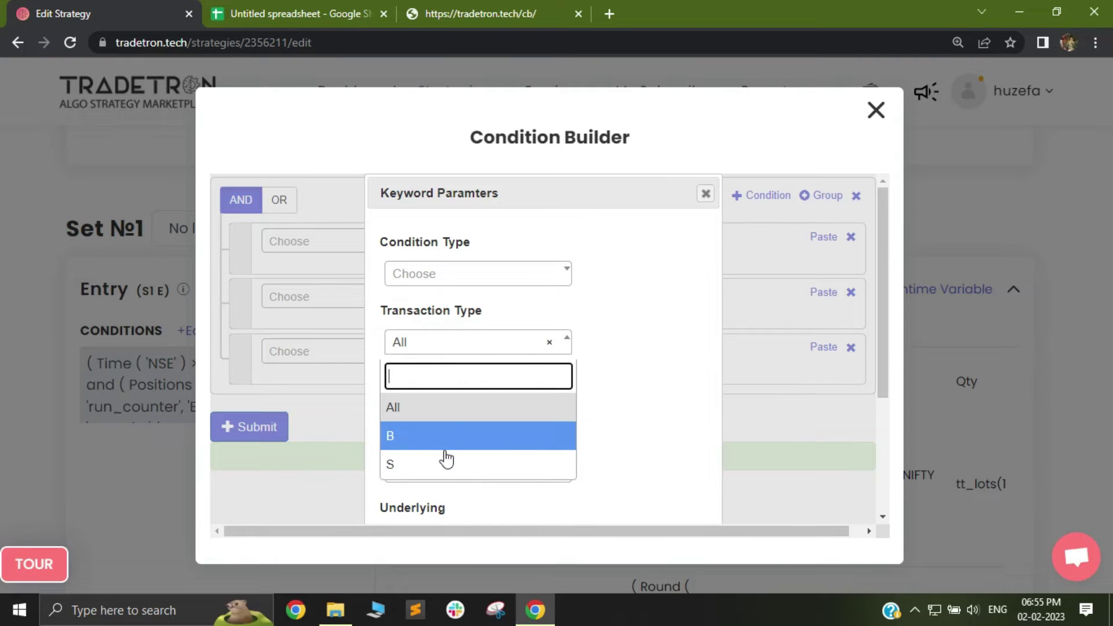
{"action": "left_click", "coordinate": [637, 395]}
{"action": "left_click", "coordinate": [412, 412]}
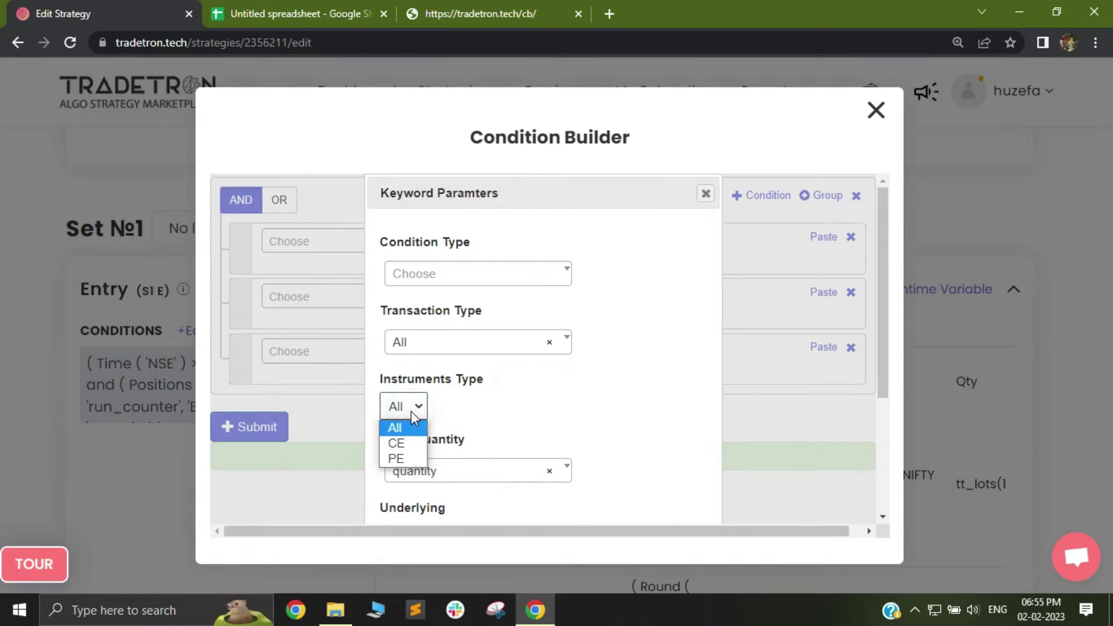
{"action": "left_click", "coordinate": [618, 386]}
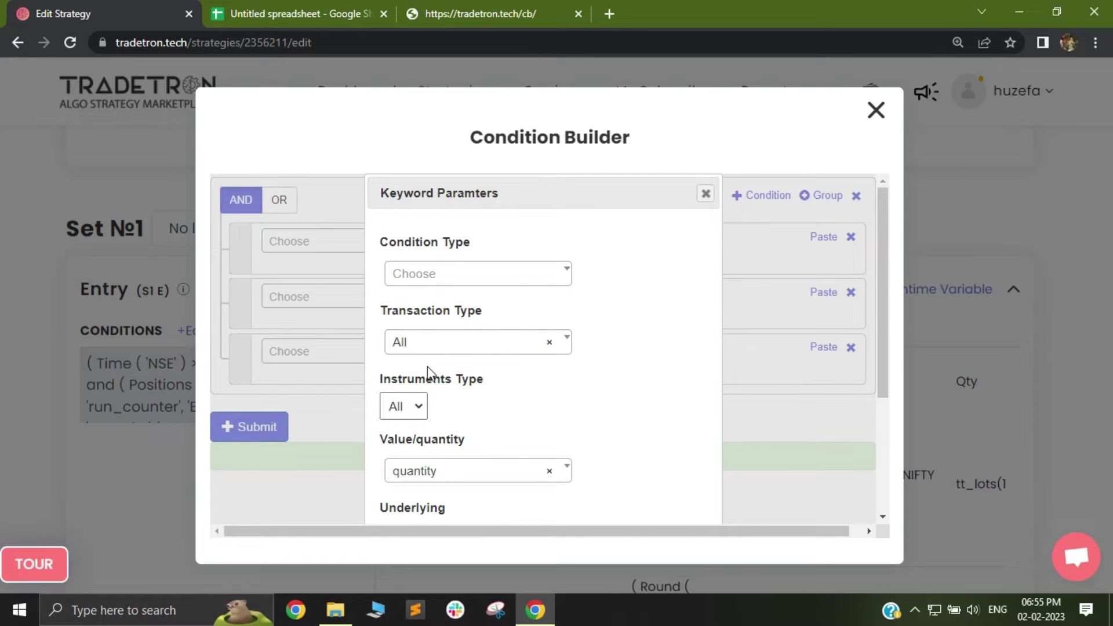
- Bring up the trade spreadsheet, briefly comparing it with the Tradetron strategy page
{"action": "left_click", "coordinate": [281, 13]}
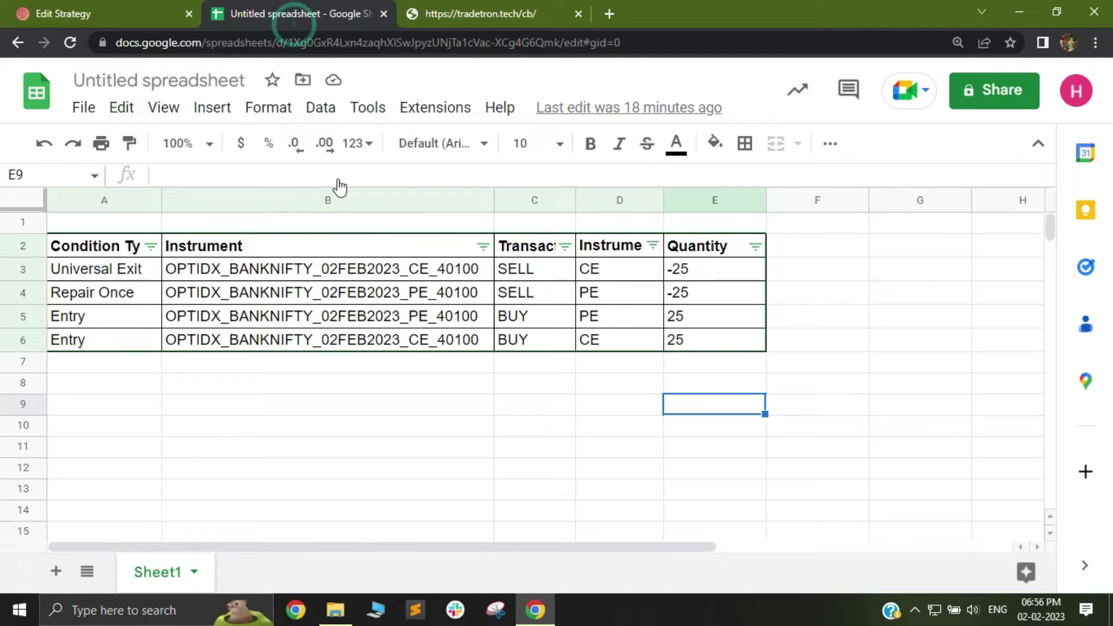
{"action": "left_click", "coordinate": [216, 546]}
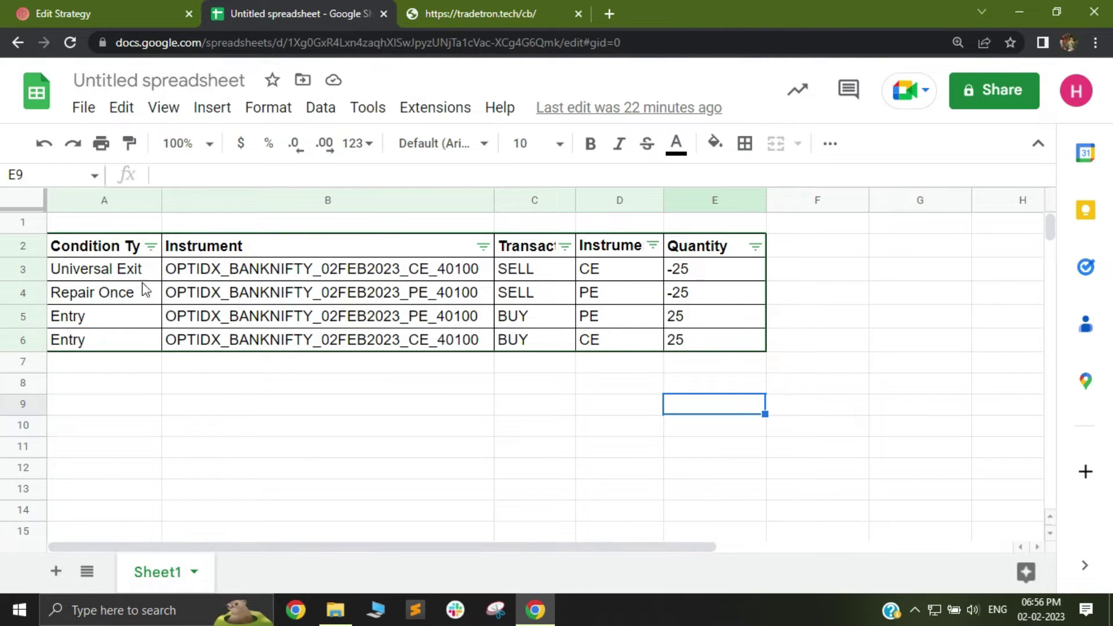
{"action": "key", "text": "ctrl+shift+Tab"}
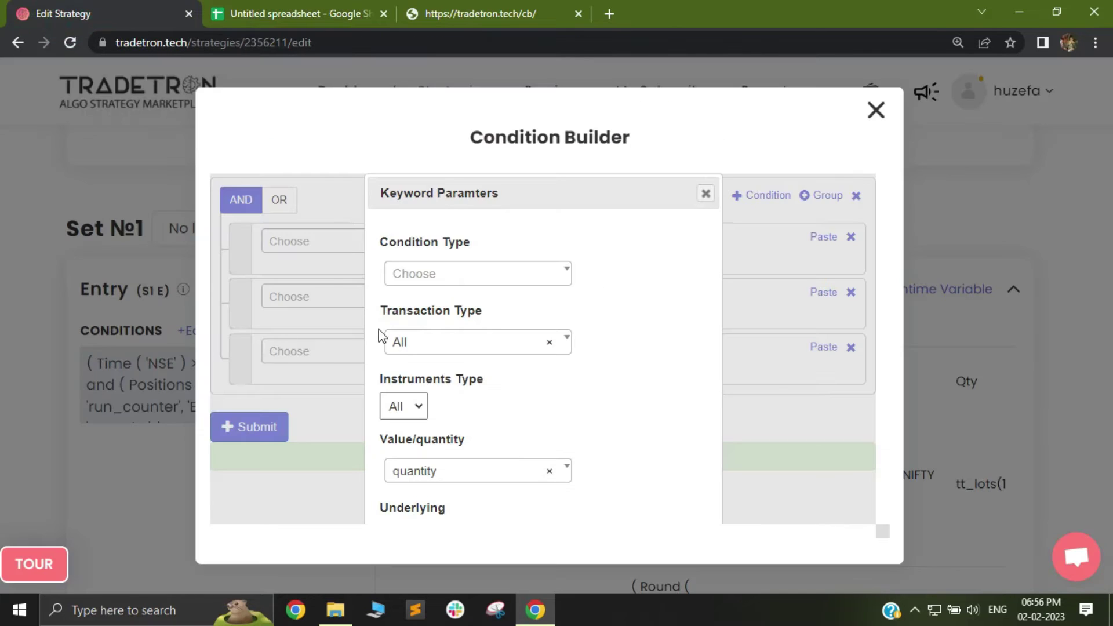
{"action": "key", "text": "ctrl+Tab"}
- Highlight the Entry cells A5:A6 against the Universal Exit and Repair Once rows
{"action": "left_click_drag", "start_coordinate": [89, 318], "coordinate": [89, 343]}
{"action": "left_click", "coordinate": [94, 293]}
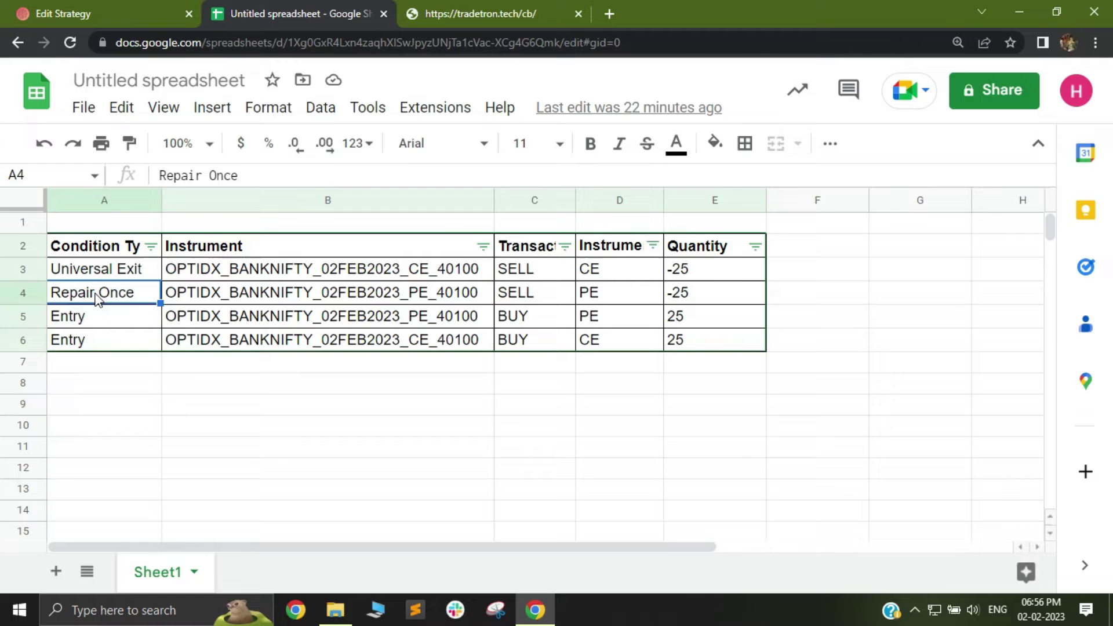
{"action": "left_click_drag", "start_coordinate": [105, 279], "coordinate": [273, 285]}
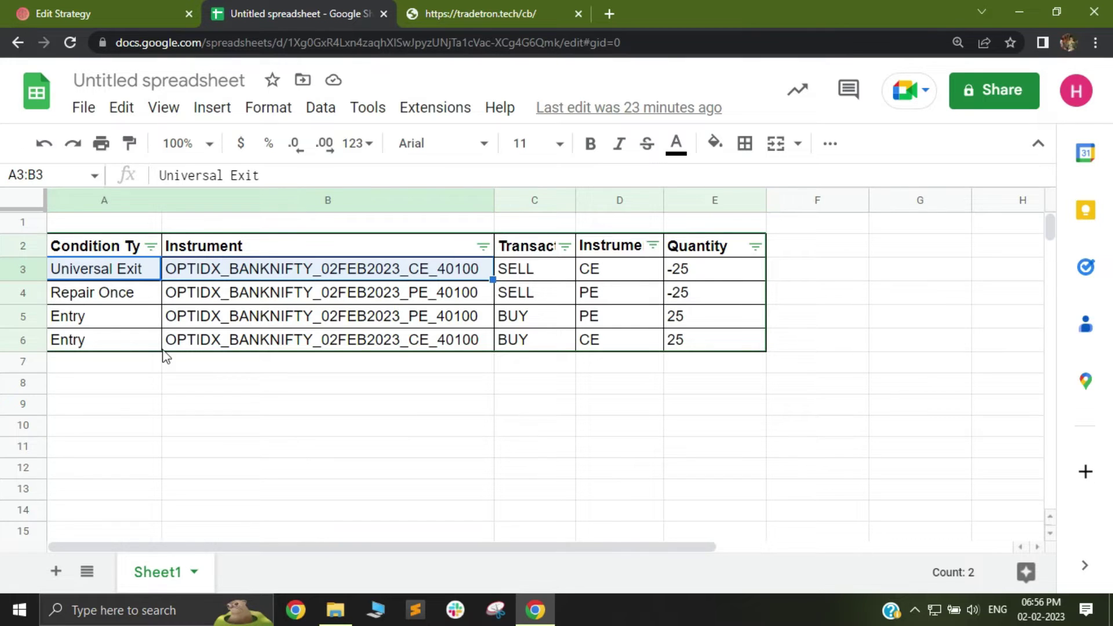
{"action": "left_click_drag", "start_coordinate": [127, 319], "coordinate": [130, 346]}
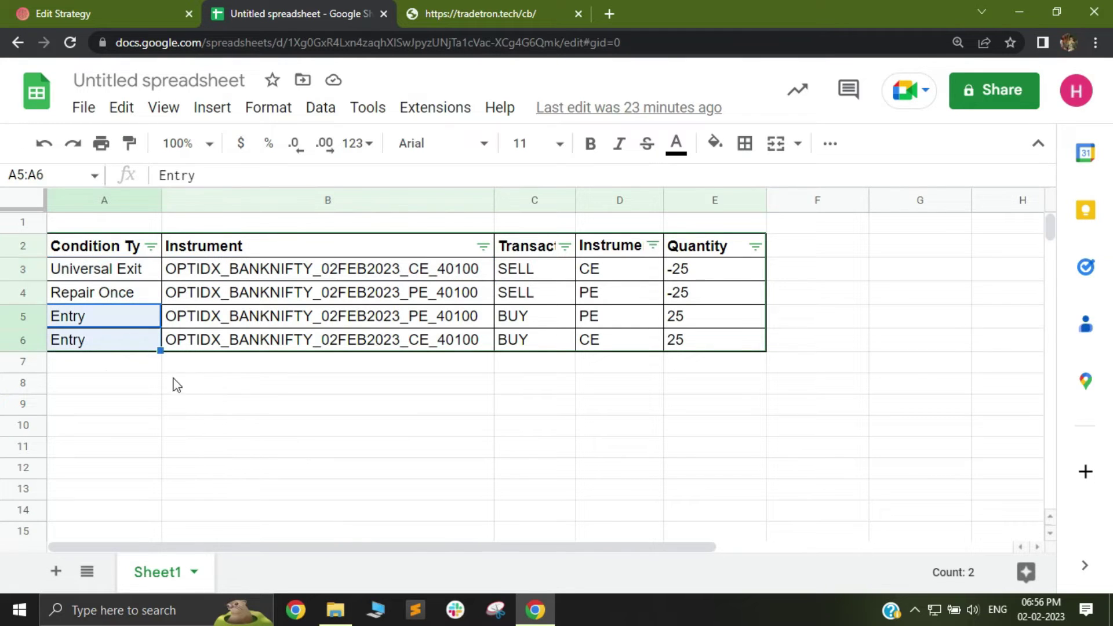
{"action": "left_click", "coordinate": [113, 357]}
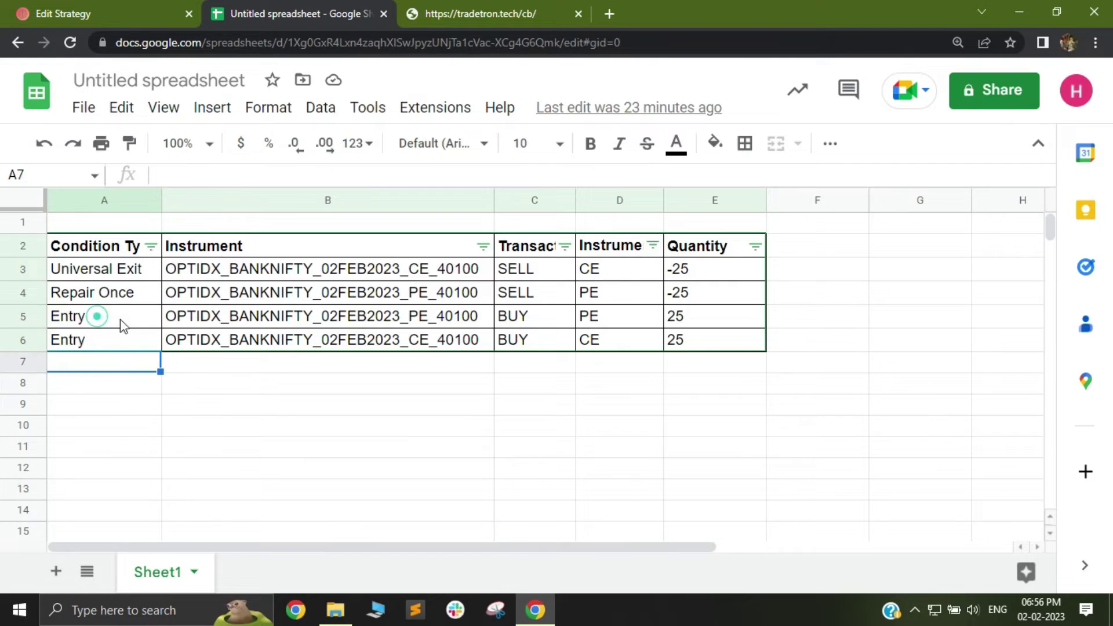
{"action": "left_click_drag", "start_coordinate": [119, 323], "coordinate": [131, 343]}
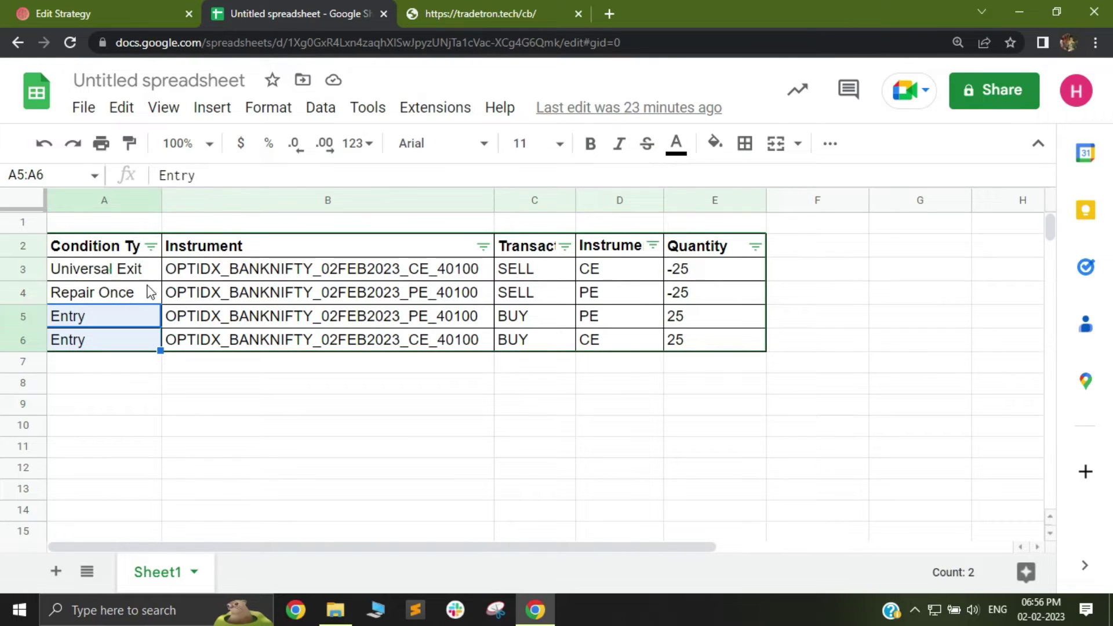
{"action": "left_click_drag", "start_coordinate": [142, 271], "coordinate": [704, 297]}
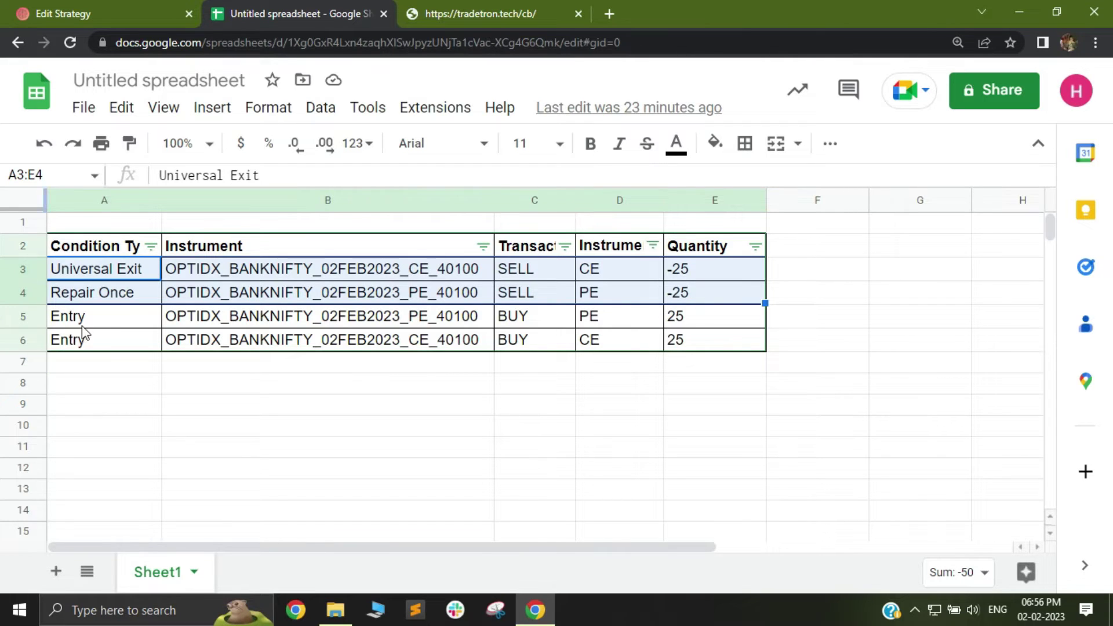
{"action": "left_click_drag", "start_coordinate": [92, 322], "coordinate": [96, 355]}
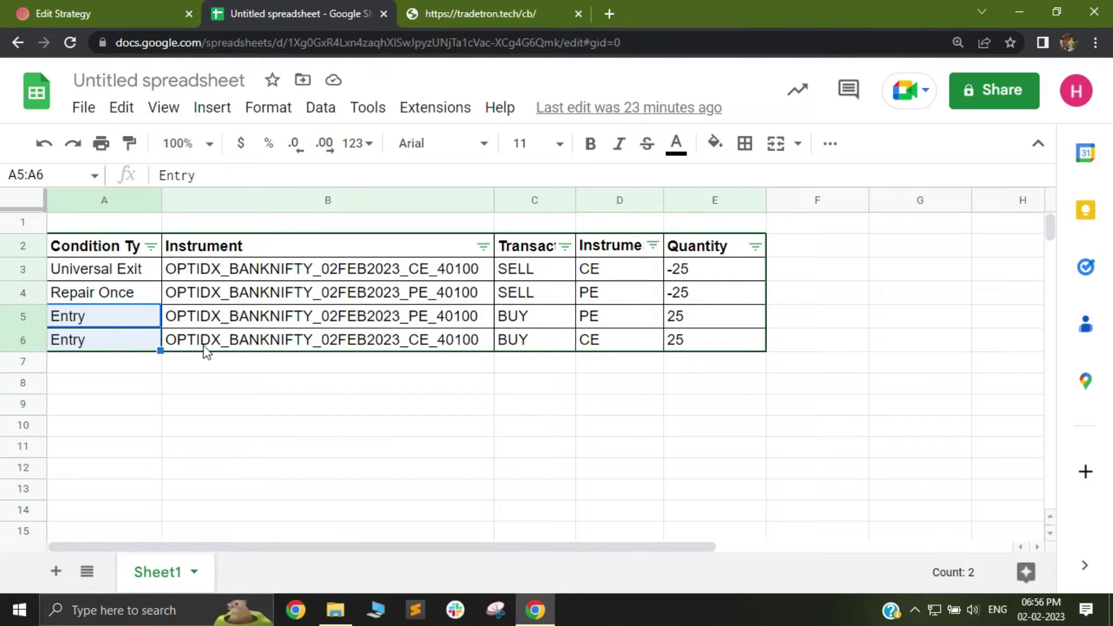
- Set Tradetron's Condition Type to Entry
{"action": "left_click", "coordinate": [75, 14]}
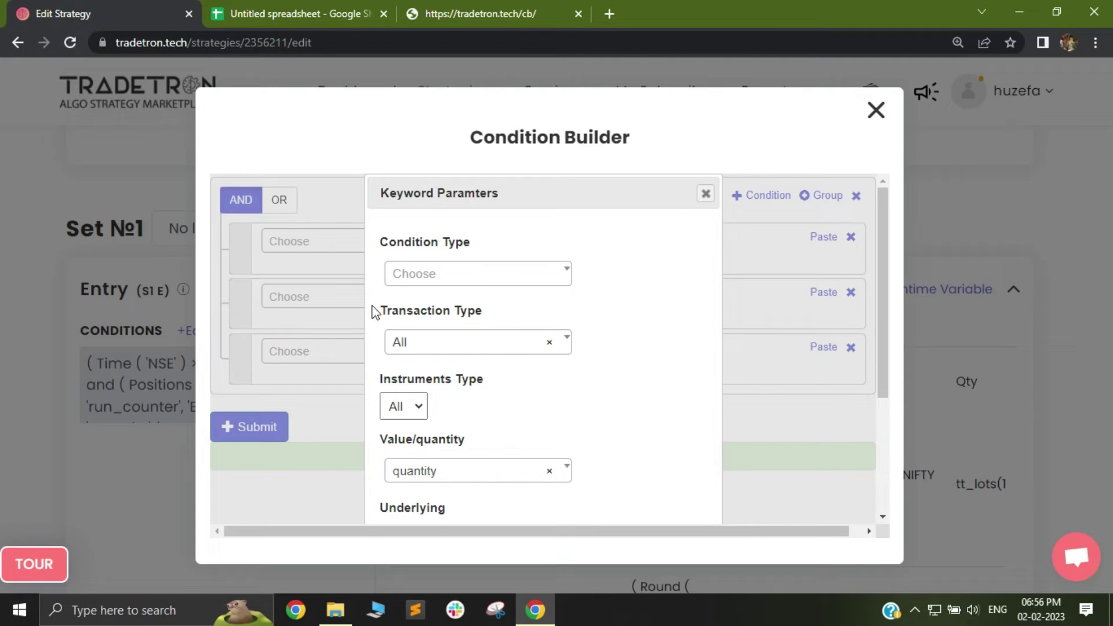
{"action": "left_click", "coordinate": [464, 287]}
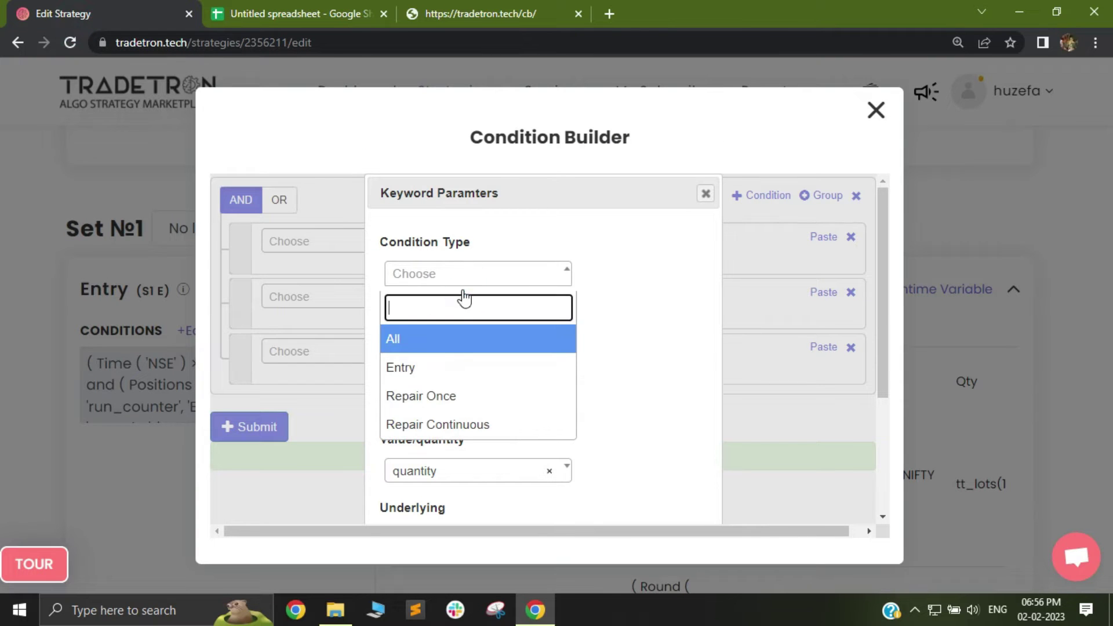
{"action": "left_click", "coordinate": [416, 376]}
- Uncheck Repair Once and Universal Exit in the Condition Type filter, leaving the two Entry buys
{"action": "left_click", "coordinate": [226, 14]}
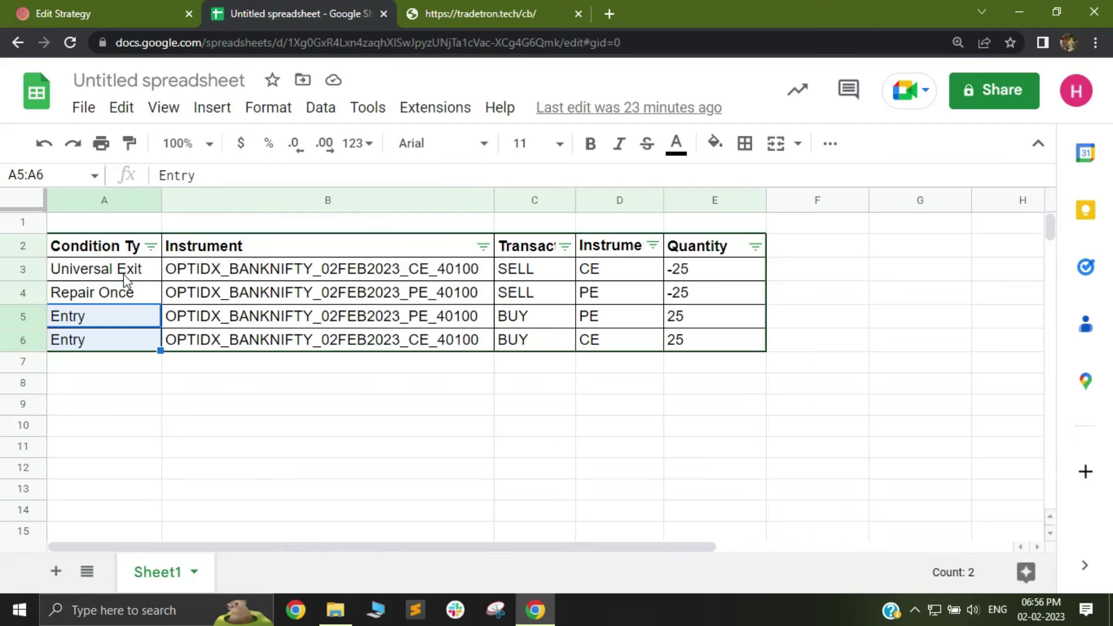
{"action": "left_click", "coordinate": [154, 252]}
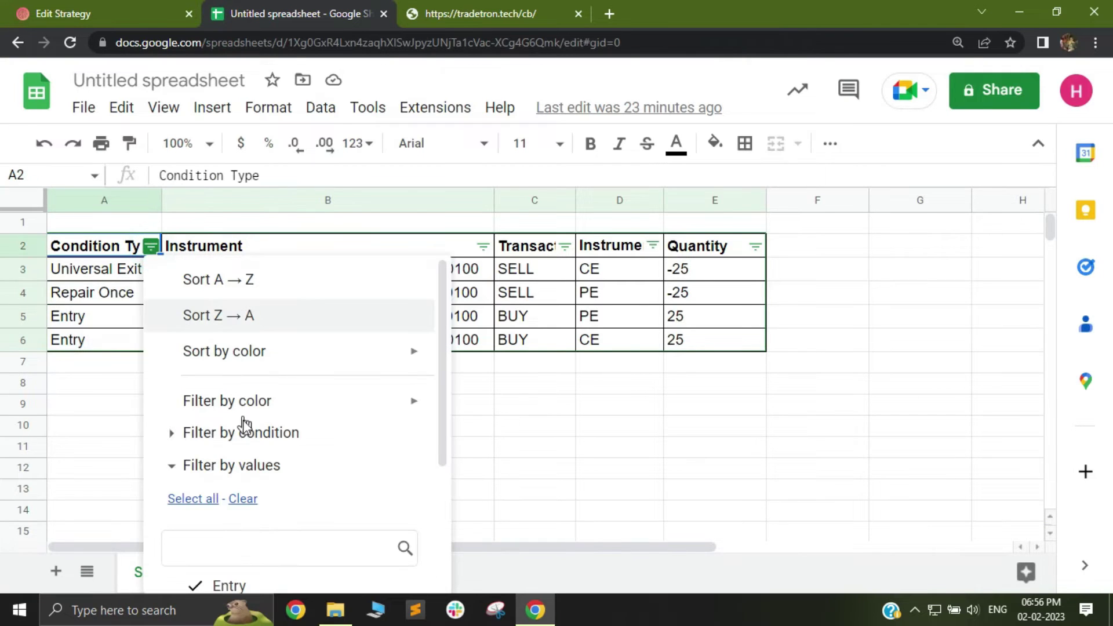
{"action": "scroll", "coordinate": [249, 429], "scroll_direction": "down", "scroll_amount": 2}
{"action": "scroll", "coordinate": [256, 452], "scroll_direction": "down", "scroll_amount": 1}
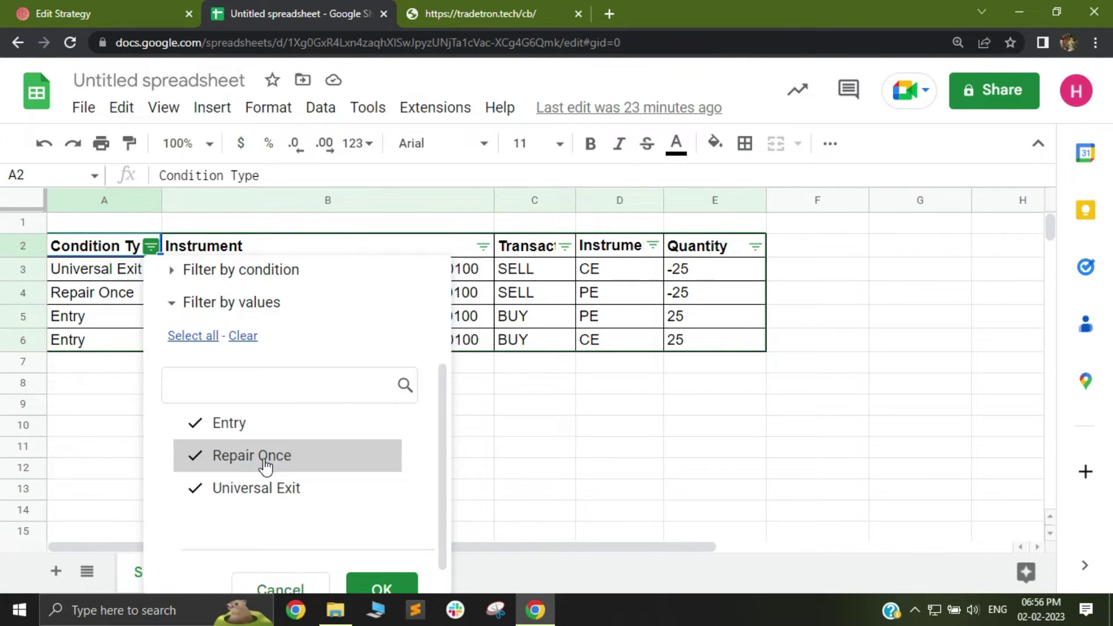
{"action": "left_click", "coordinate": [256, 455]}
{"action": "left_click", "coordinate": [254, 484]}
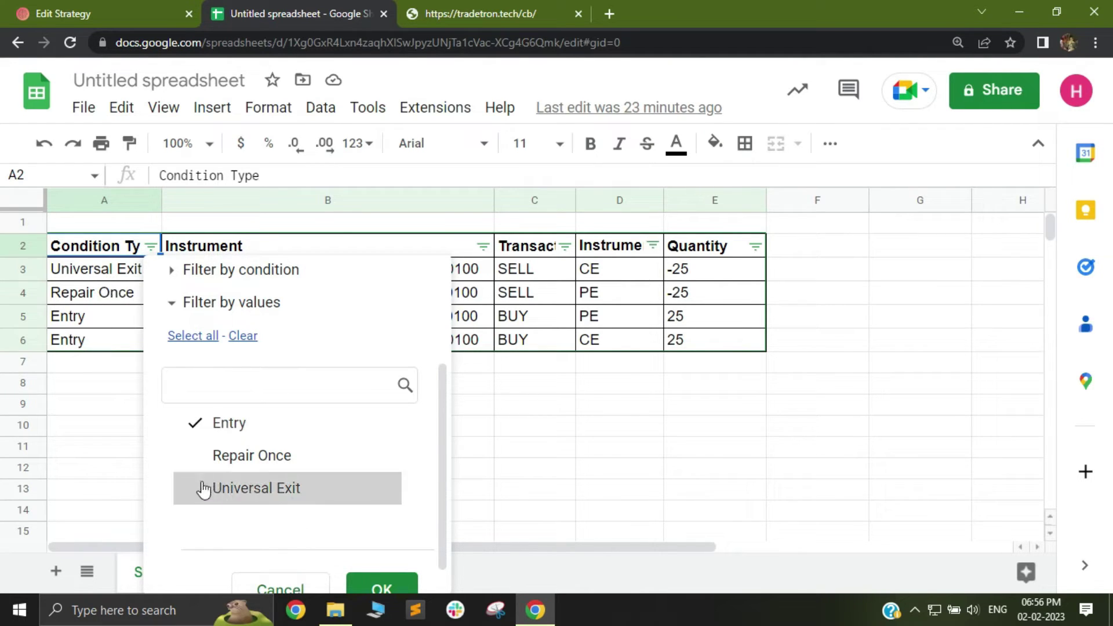
{"action": "left_click", "coordinate": [372, 580]}
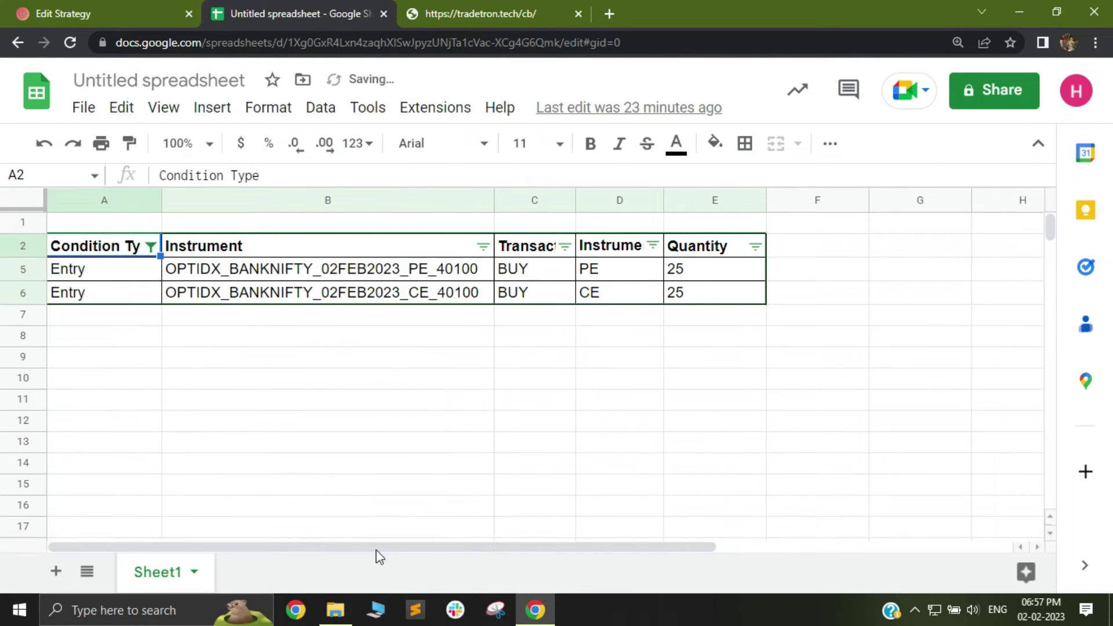
{"action": "left_click_drag", "start_coordinate": [131, 277], "coordinate": [650, 297]}
{"action": "left_click", "coordinate": [624, 374]}
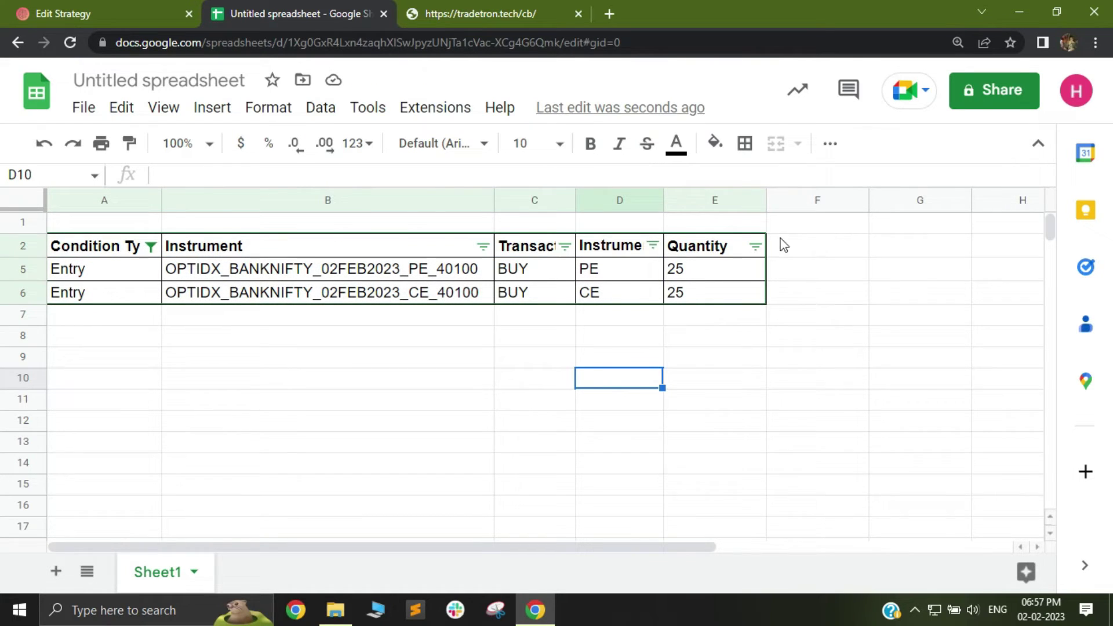
{"action": "left_click", "coordinate": [797, 243]}
{"action": "left_click", "coordinate": [805, 316]}
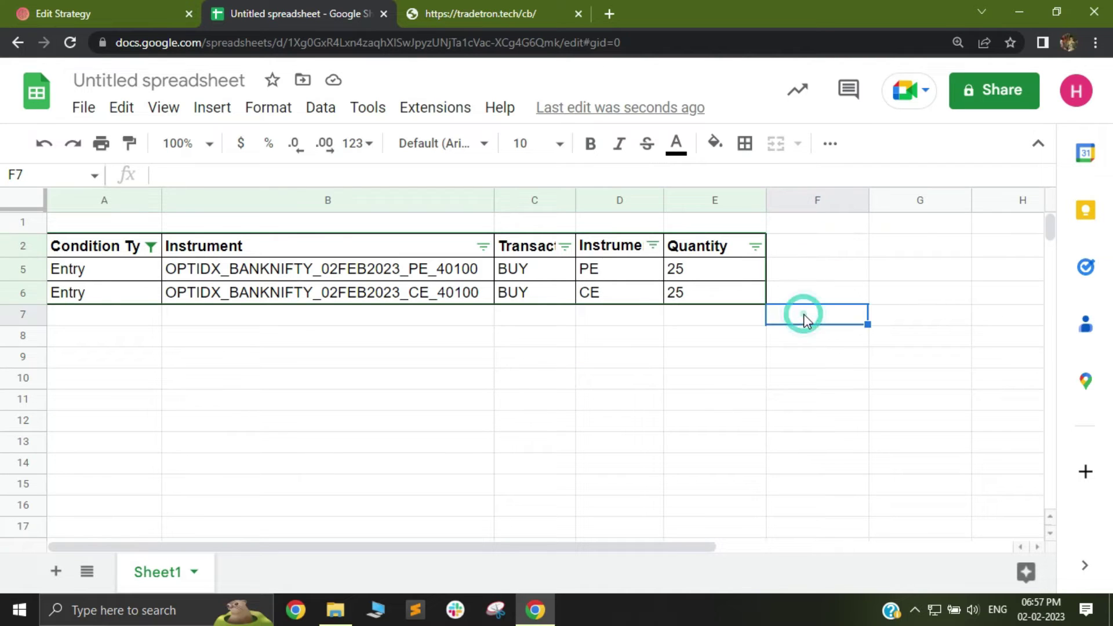
{"action": "type", "text": "="}
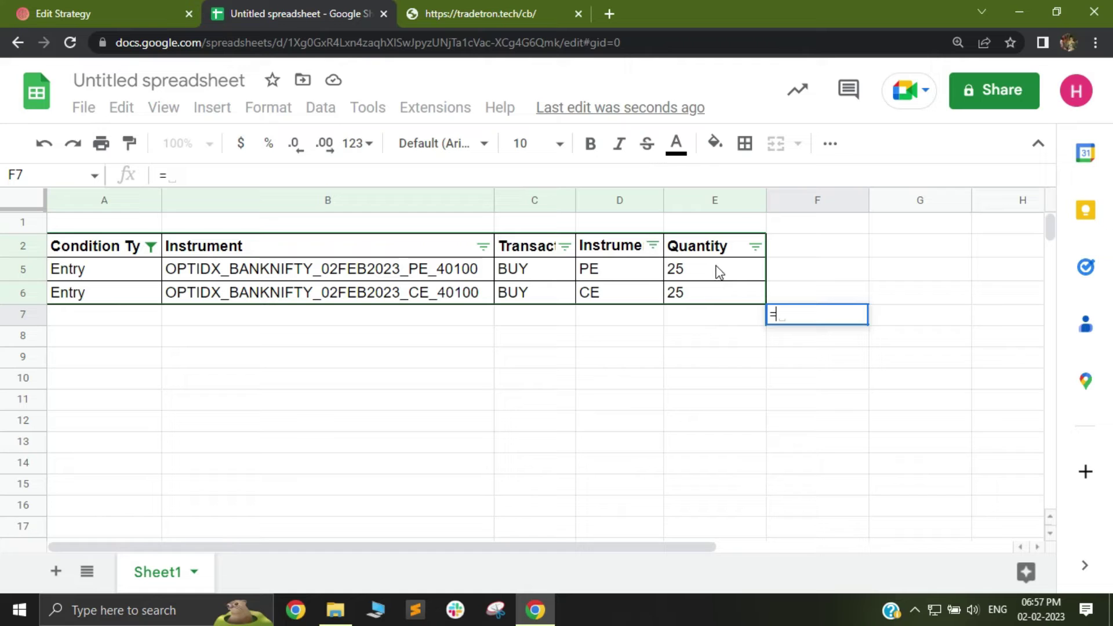
{"action": "type", "text": "sum"}
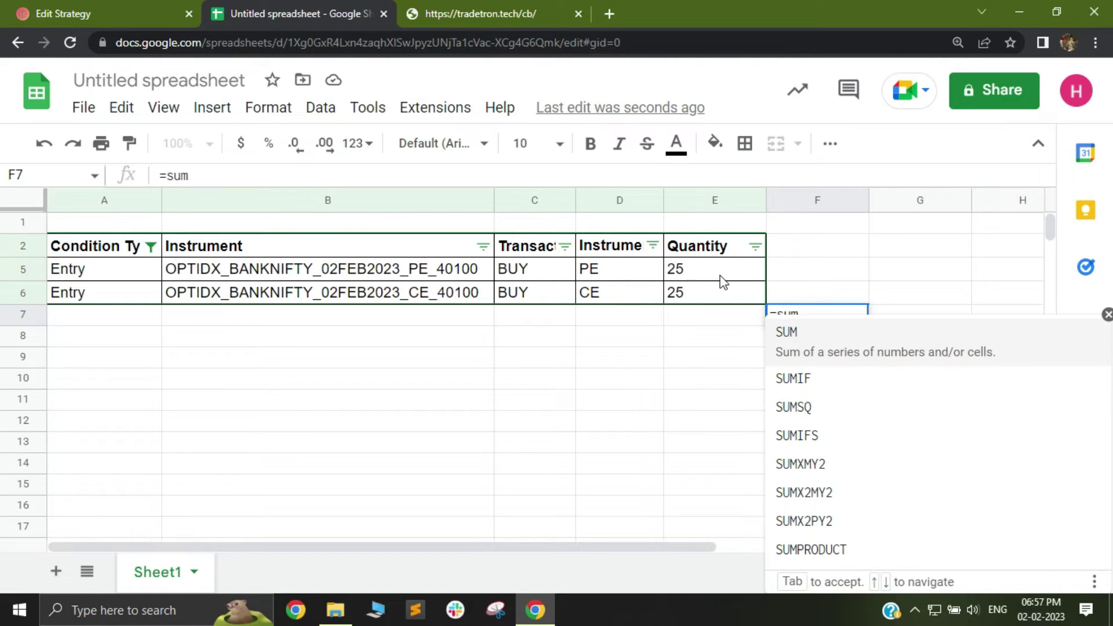
{"action": "left_click_drag", "start_coordinate": [727, 280], "coordinate": [724, 297]}
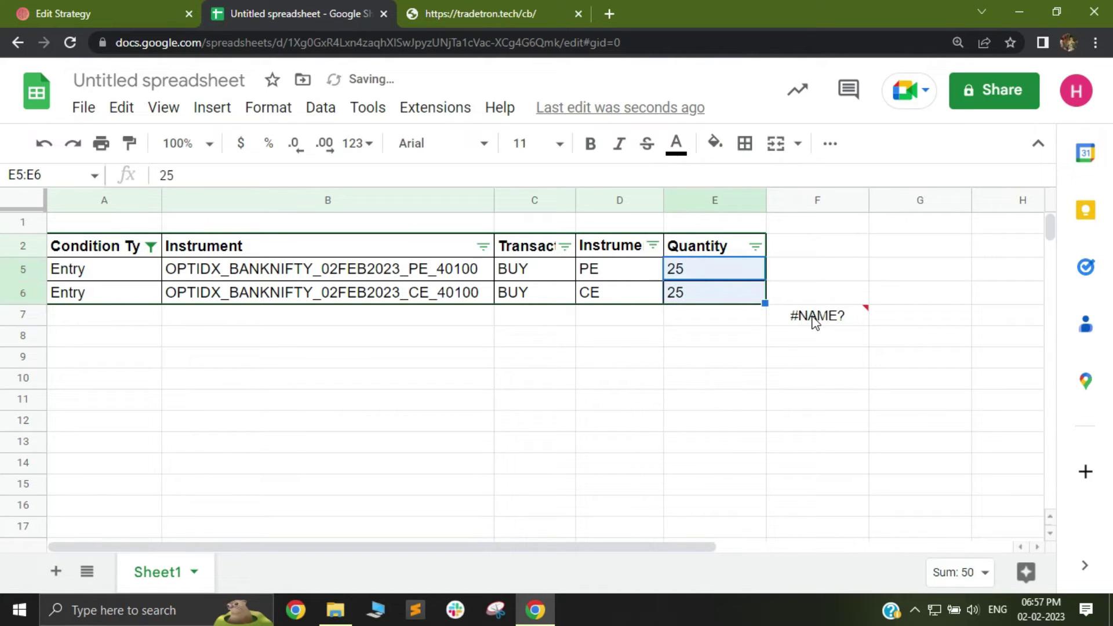
{"action": "left_click", "coordinate": [815, 320]}
{"action": "left_click", "coordinate": [217, 173]}
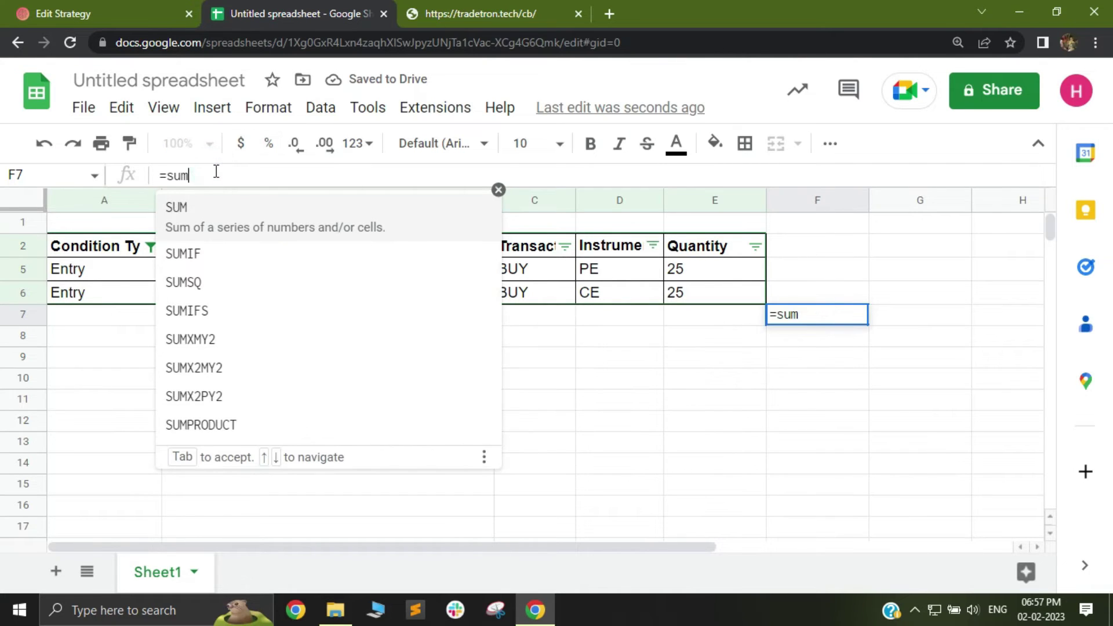
{"action": "type", "text": "("}
{"action": "left_click_drag", "start_coordinate": [716, 277], "coordinate": [720, 298]}
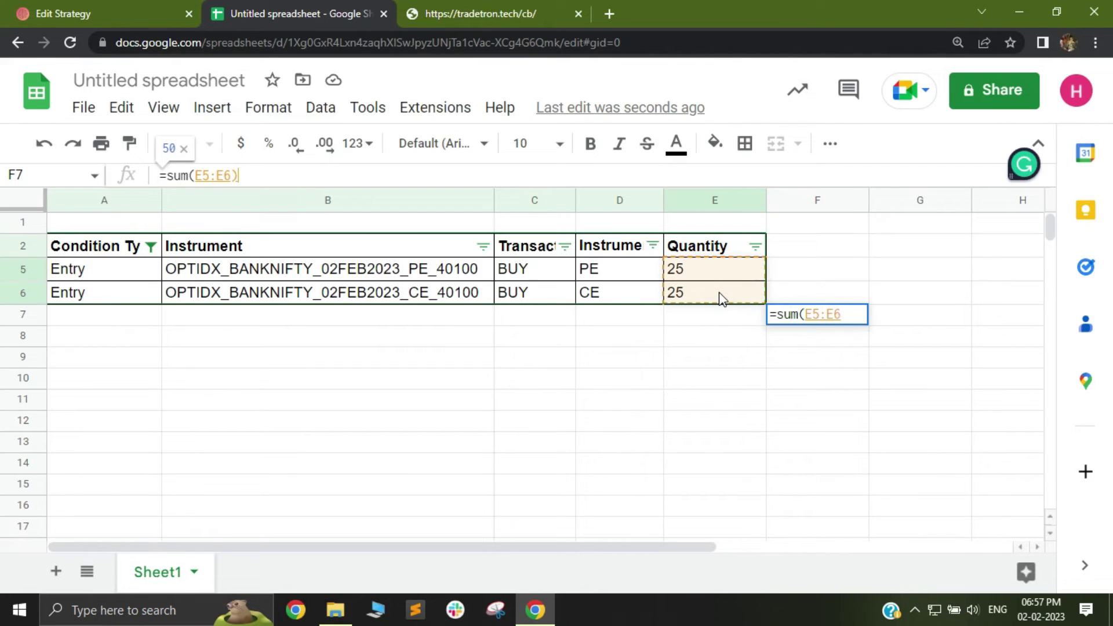
{"action": "key", "text": "Return"}
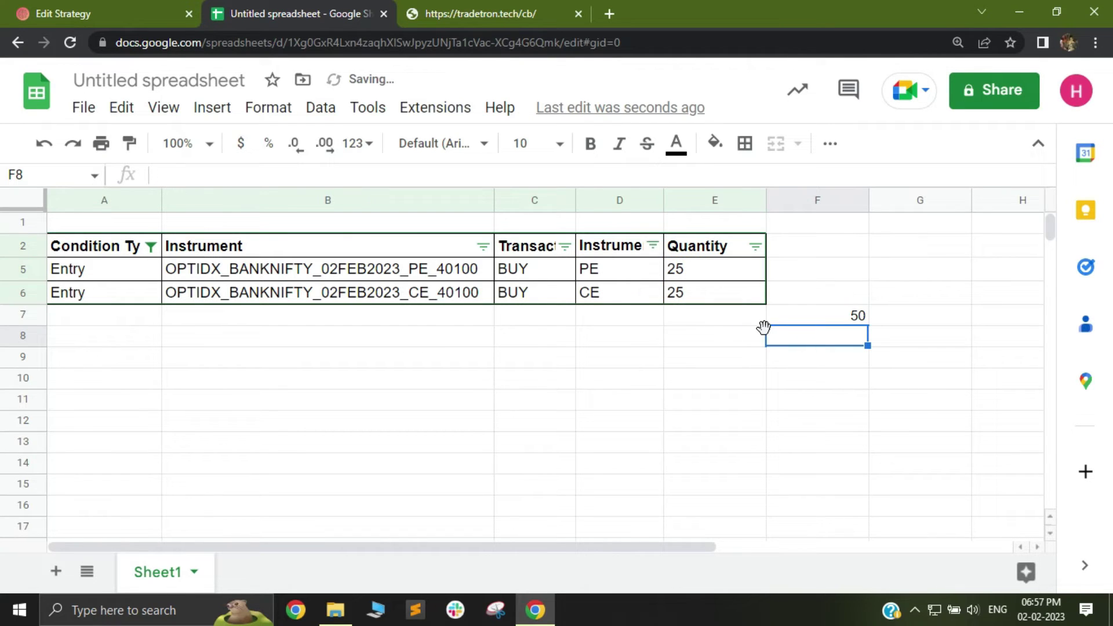
{"action": "left_click", "coordinate": [833, 316]}
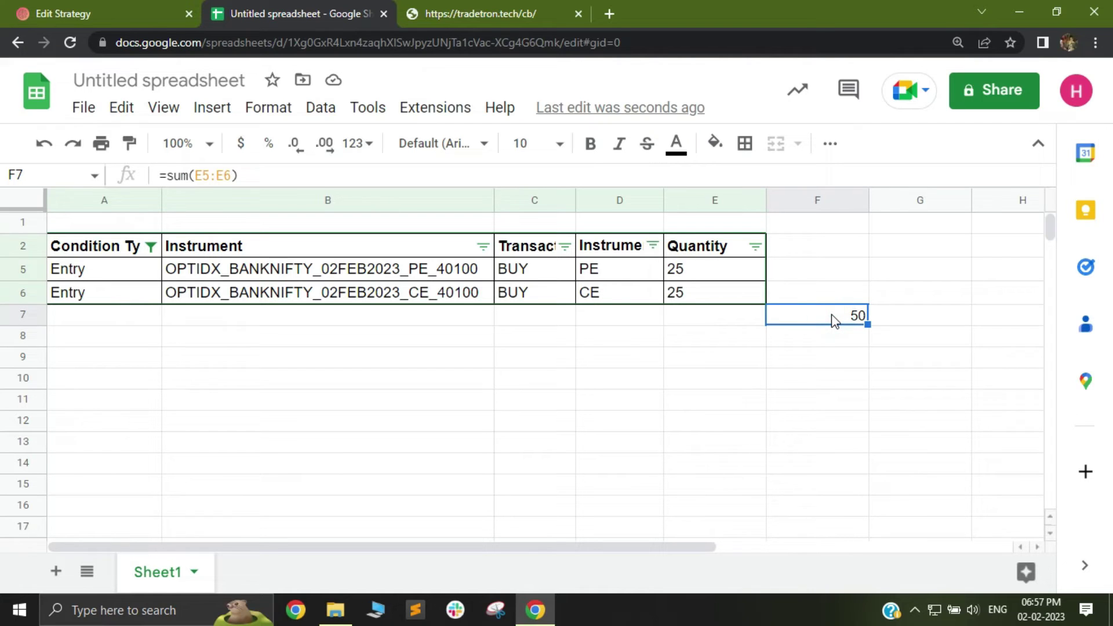
{"action": "key", "text": "Delete"}
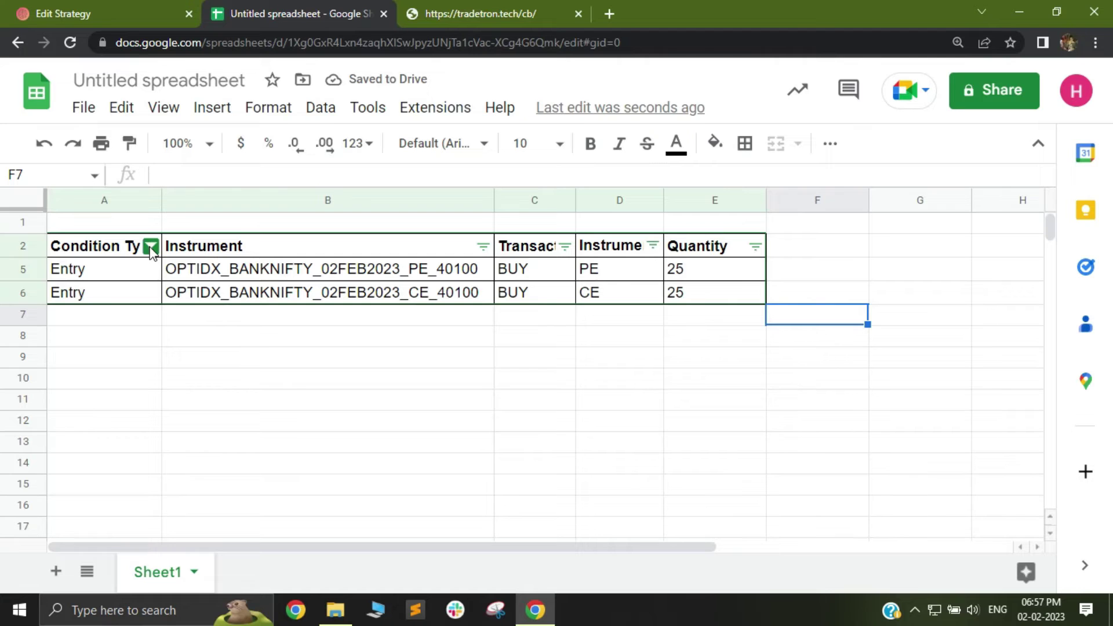
- Set Tradetron's Condition Type back to All
{"action": "left_click", "coordinate": [74, 14]}
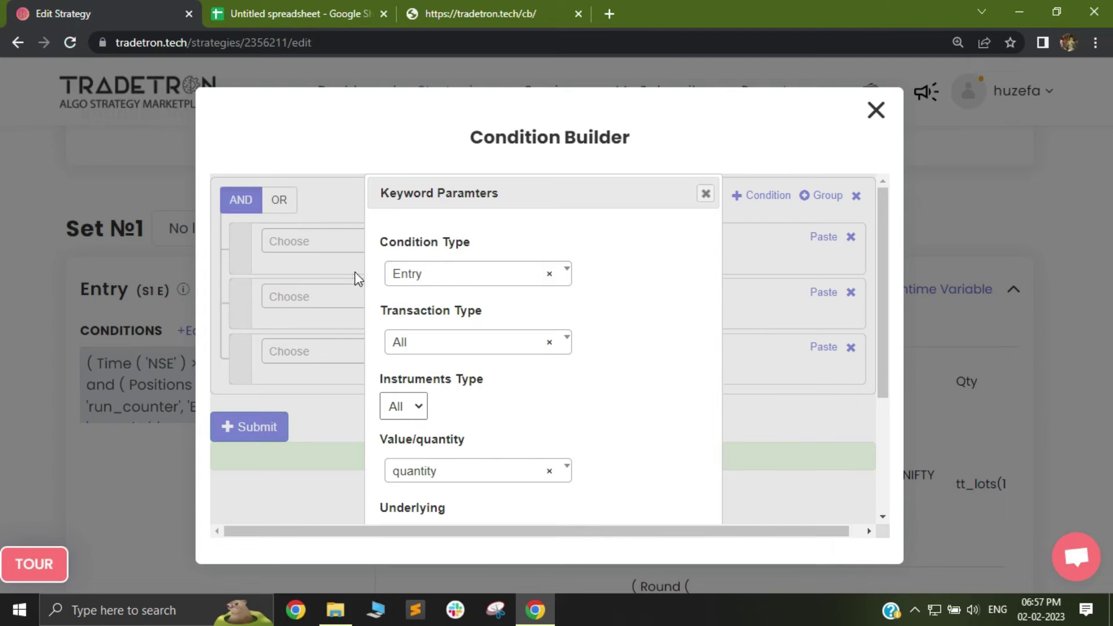
{"action": "left_click", "coordinate": [448, 277]}
{"action": "left_click", "coordinate": [441, 339]}
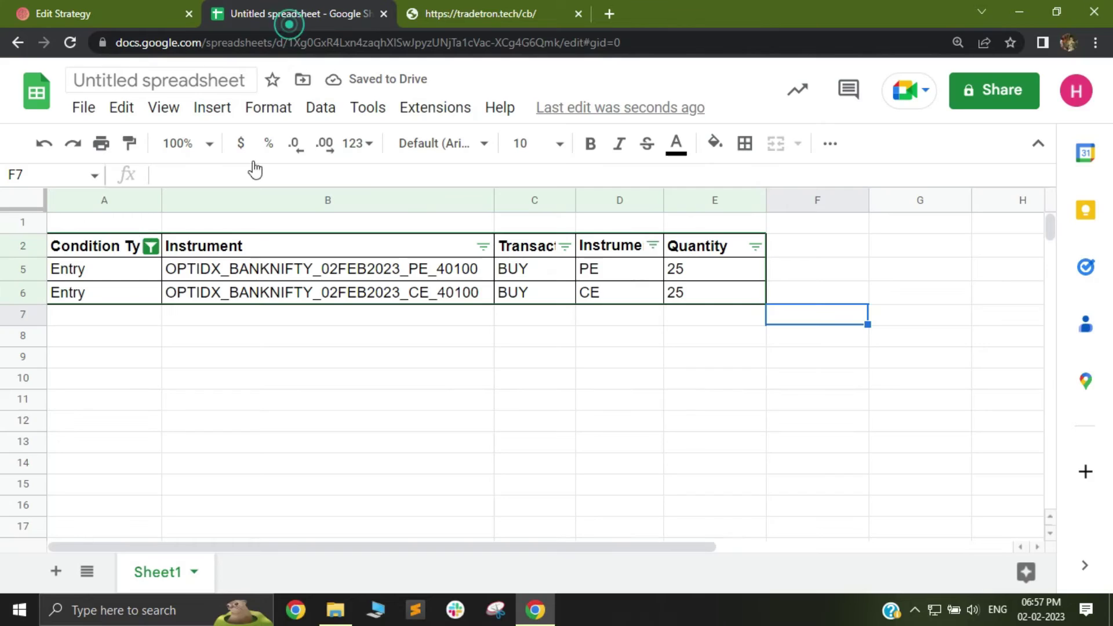
- Re-check Repair Once and Universal Exit in the Condition Type filter
{"action": "left_click", "coordinate": [283, 13]}
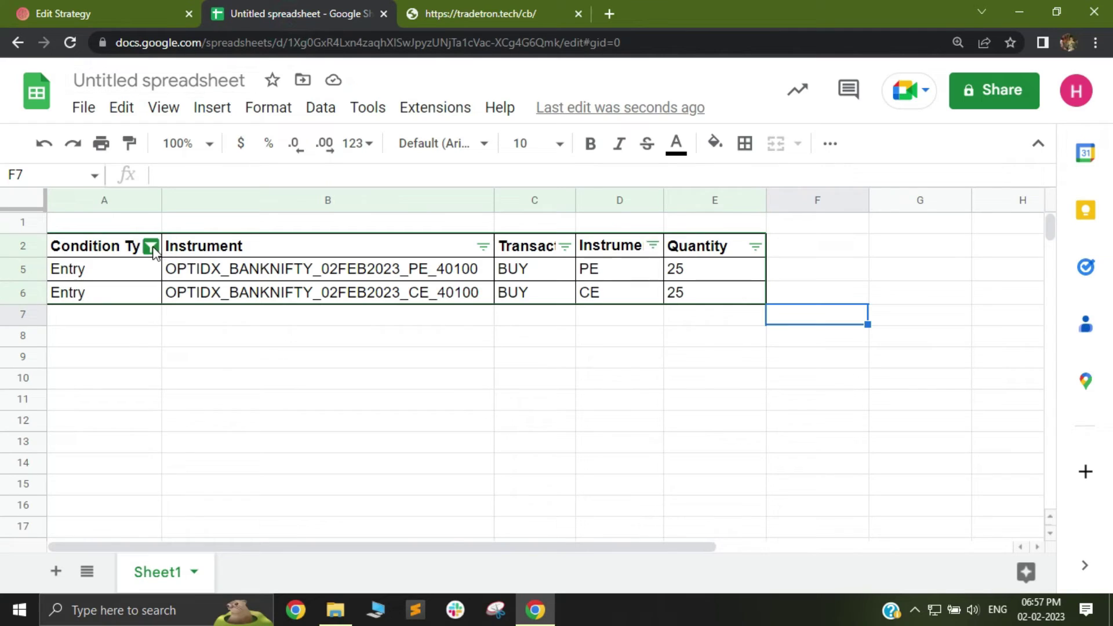
{"action": "left_click", "coordinate": [151, 247]}
{"action": "scroll", "coordinate": [294, 529], "scroll_direction": "down", "scroll_amount": 3}
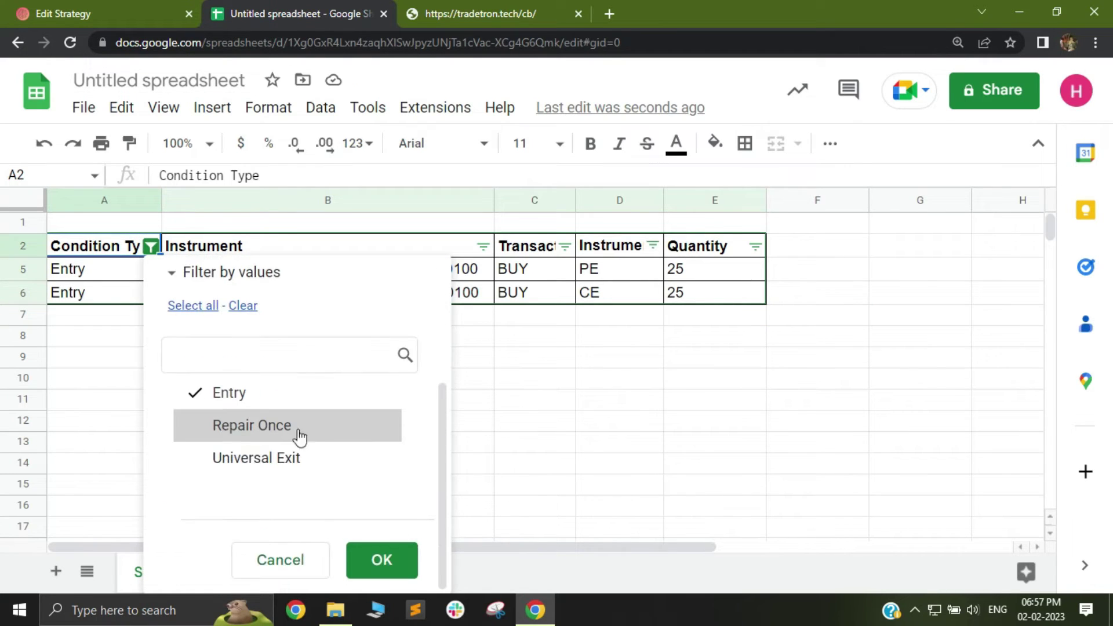
{"action": "left_click", "coordinate": [294, 435]}
{"action": "left_click", "coordinate": [256, 459]}
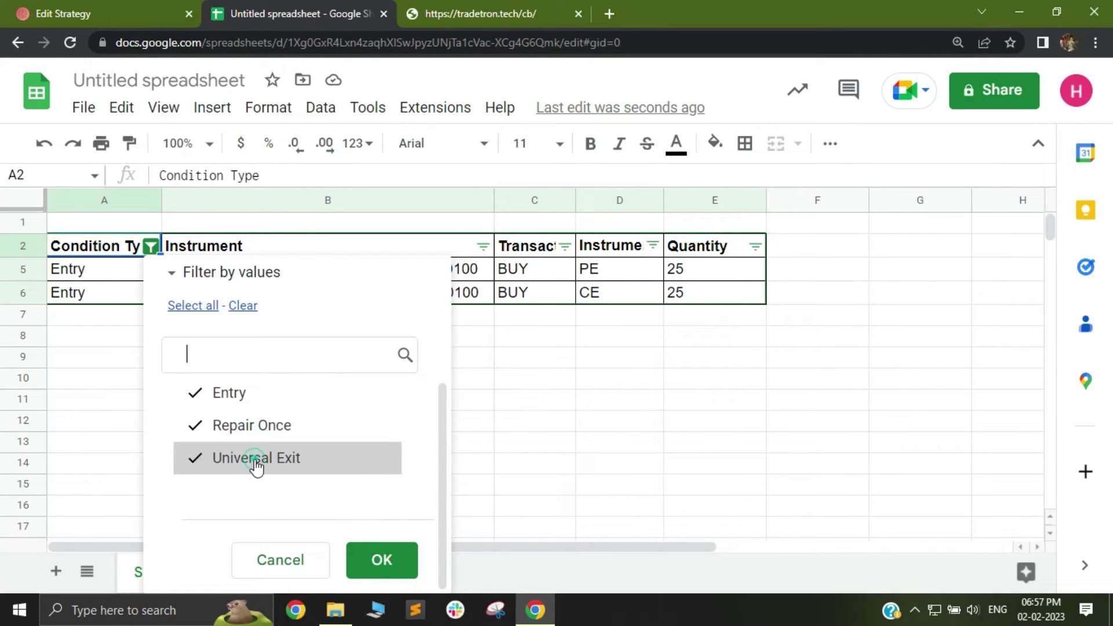
{"action": "left_click", "coordinate": [383, 562]}
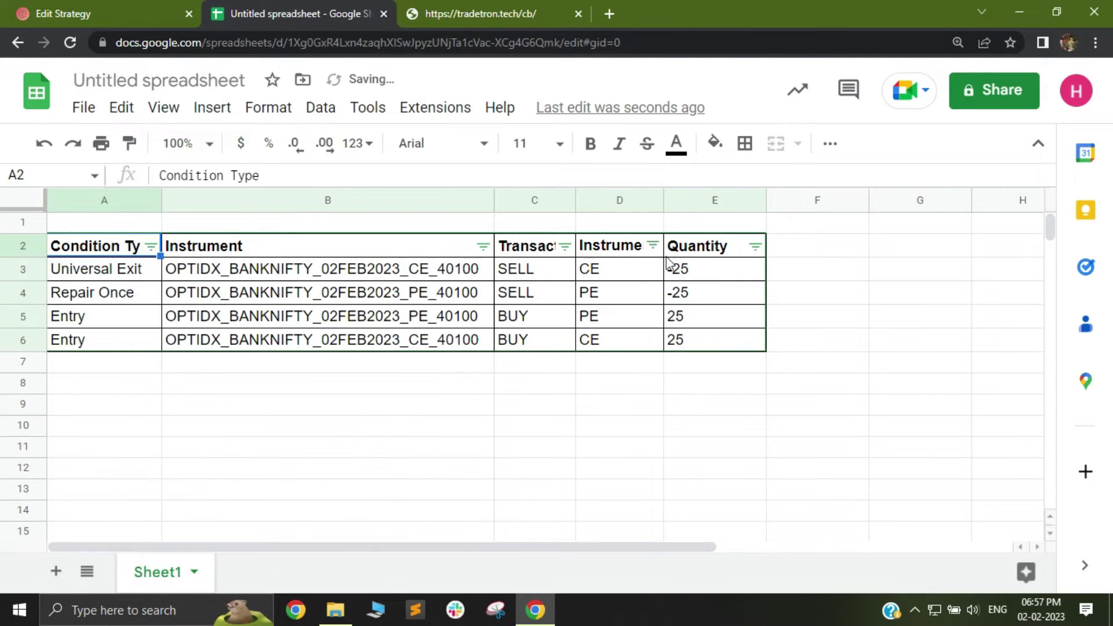
- Enter =SUM(E3:E6) in F7, totalling 0
{"action": "left_click", "coordinate": [805, 363]}
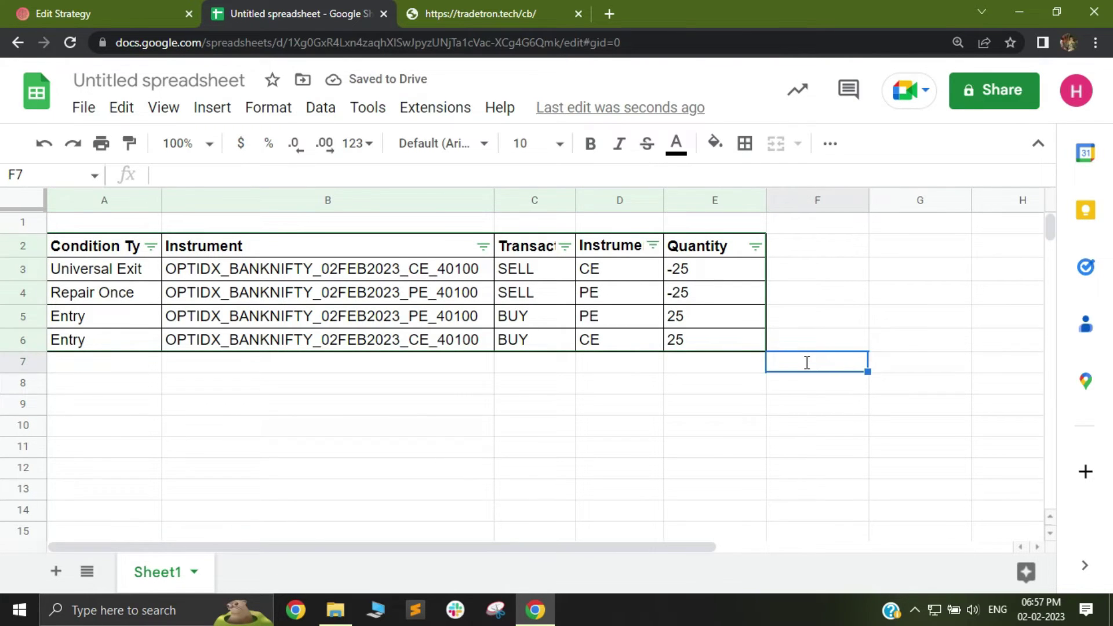
{"action": "type", "text": "=Sum"}
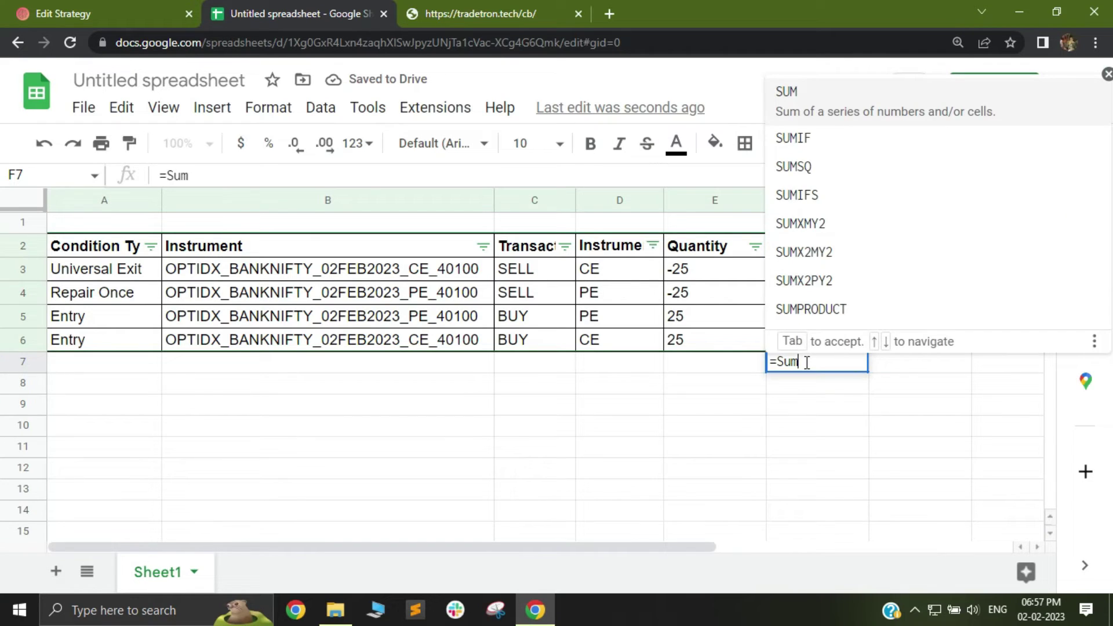
{"action": "left_click", "coordinate": [834, 104]}
{"action": "left_click", "coordinate": [708, 264]}
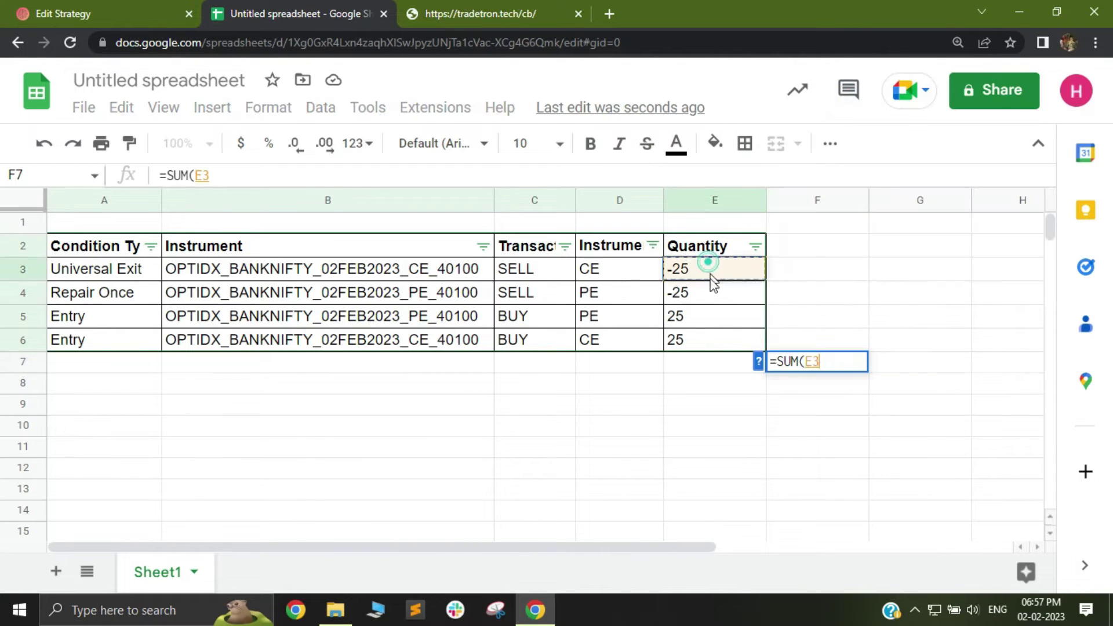
{"action": "left_click_drag", "start_coordinate": [713, 284], "coordinate": [713, 343]}
{"action": "key", "text": "Return"}
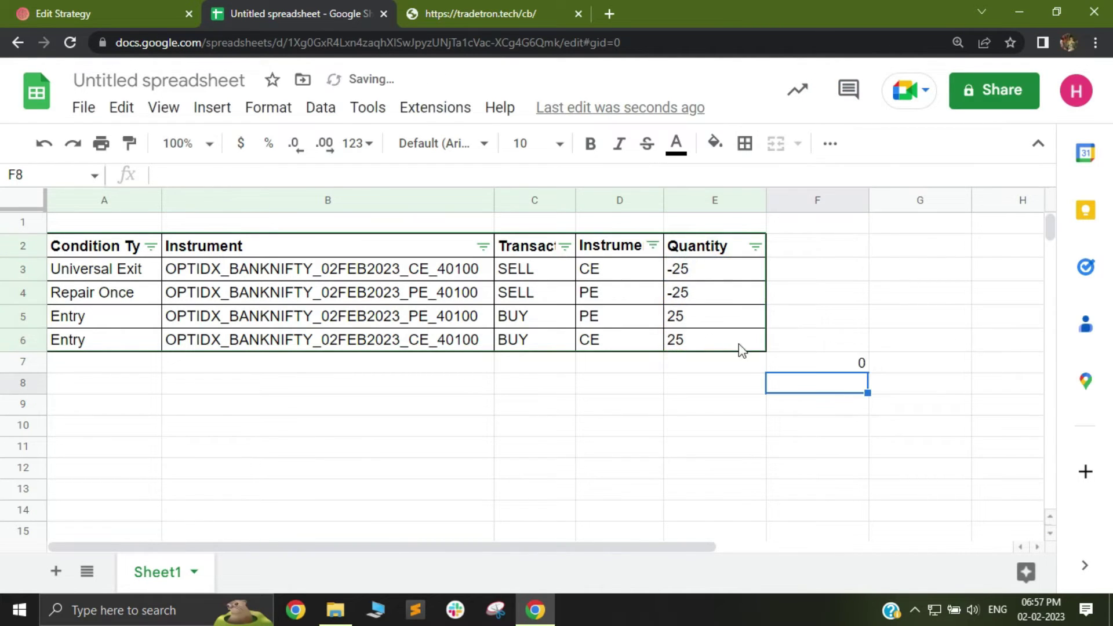
{"action": "left_click", "coordinate": [850, 362]}
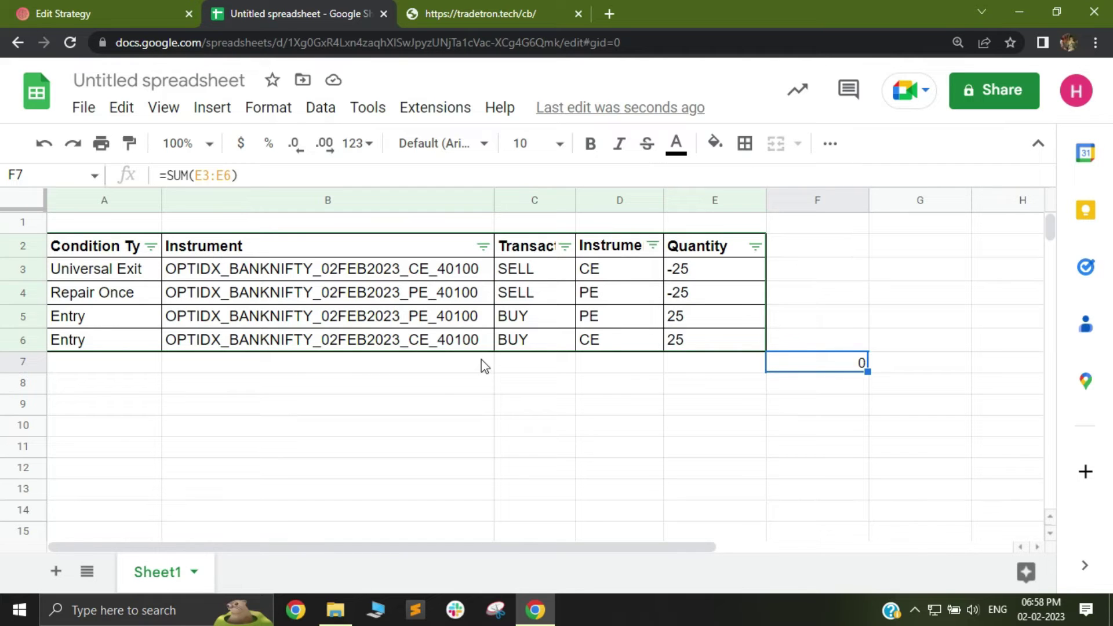
- Set Tradetron's Transaction Type to S
{"action": "left_click", "coordinate": [134, 4]}
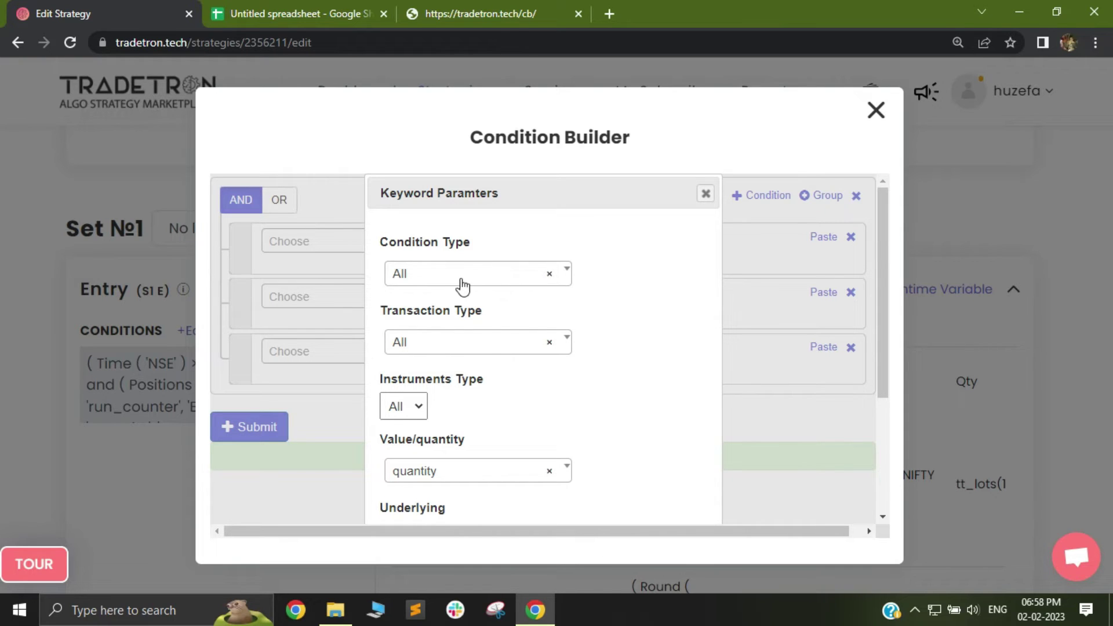
{"action": "left_click", "coordinate": [464, 342]}
{"action": "left_click", "coordinate": [464, 385]}
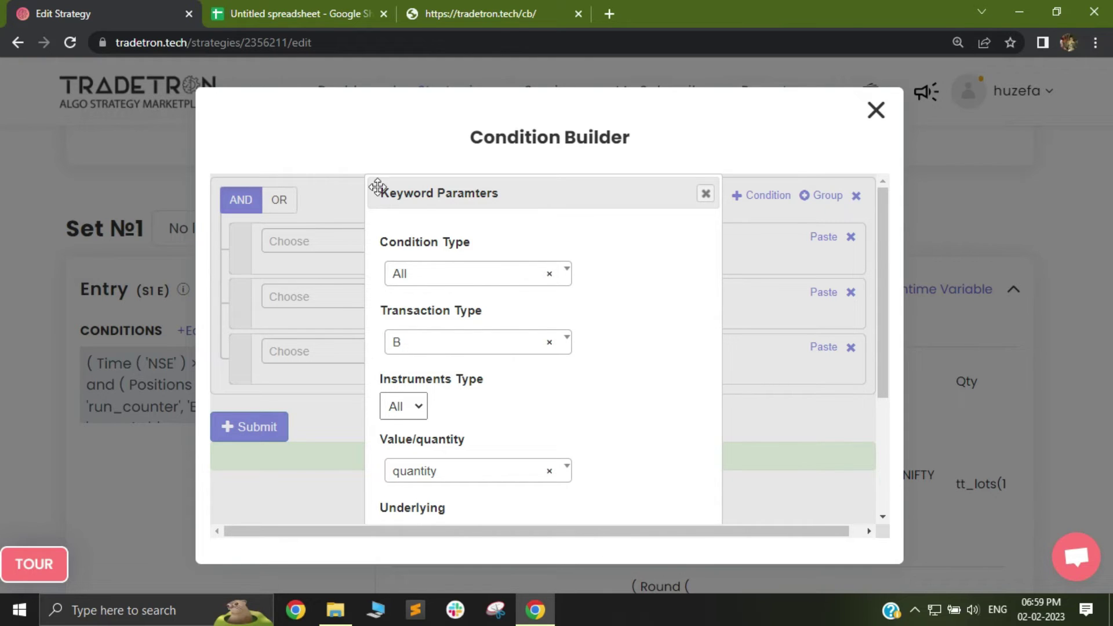
{"action": "left_click", "coordinate": [480, 348]}
{"action": "left_click", "coordinate": [404, 471]}
- Filter the Transaction column to hide BUY, leaving only the SELL rows
{"action": "left_click", "coordinate": [270, 2]}
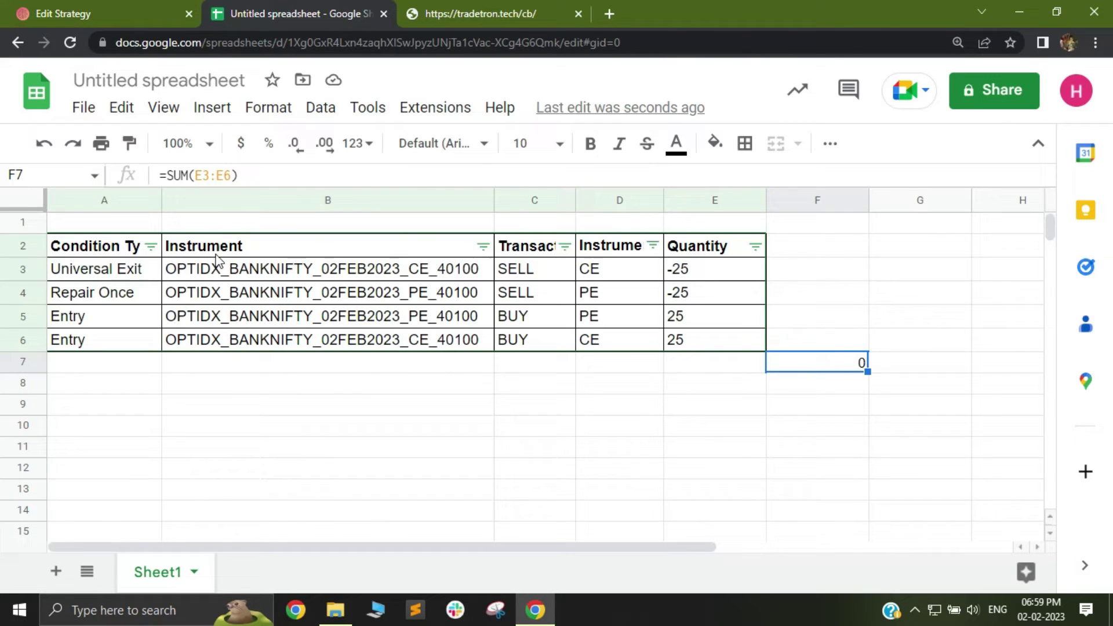
{"action": "left_click", "coordinate": [562, 247]}
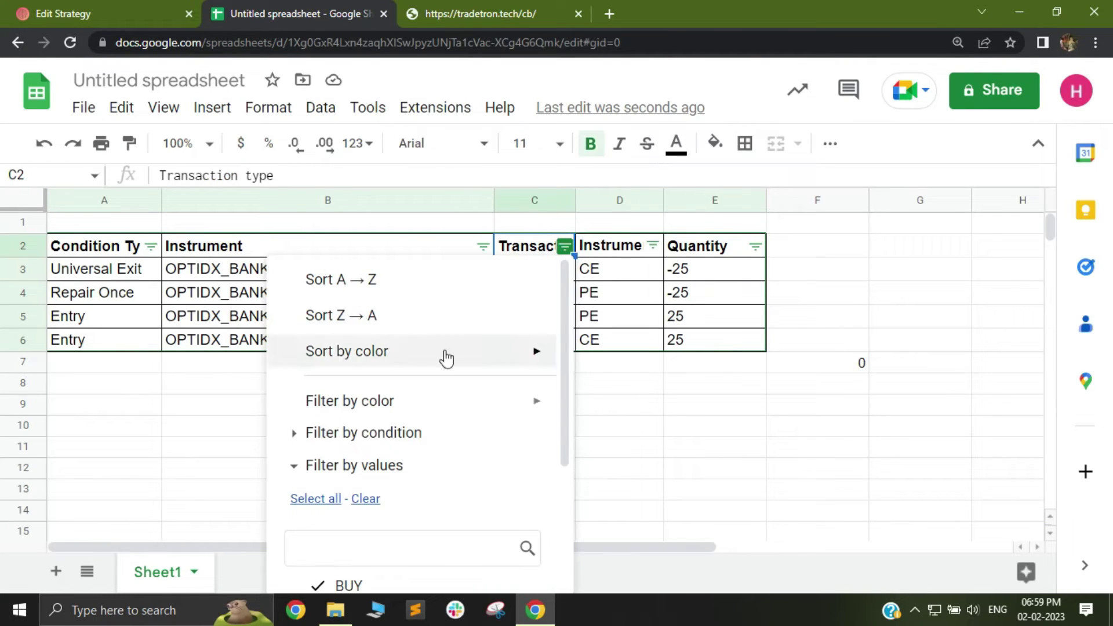
{"action": "scroll", "coordinate": [402, 489], "scroll_direction": "down", "scroll_amount": 3}
{"action": "left_click", "coordinate": [343, 425]}
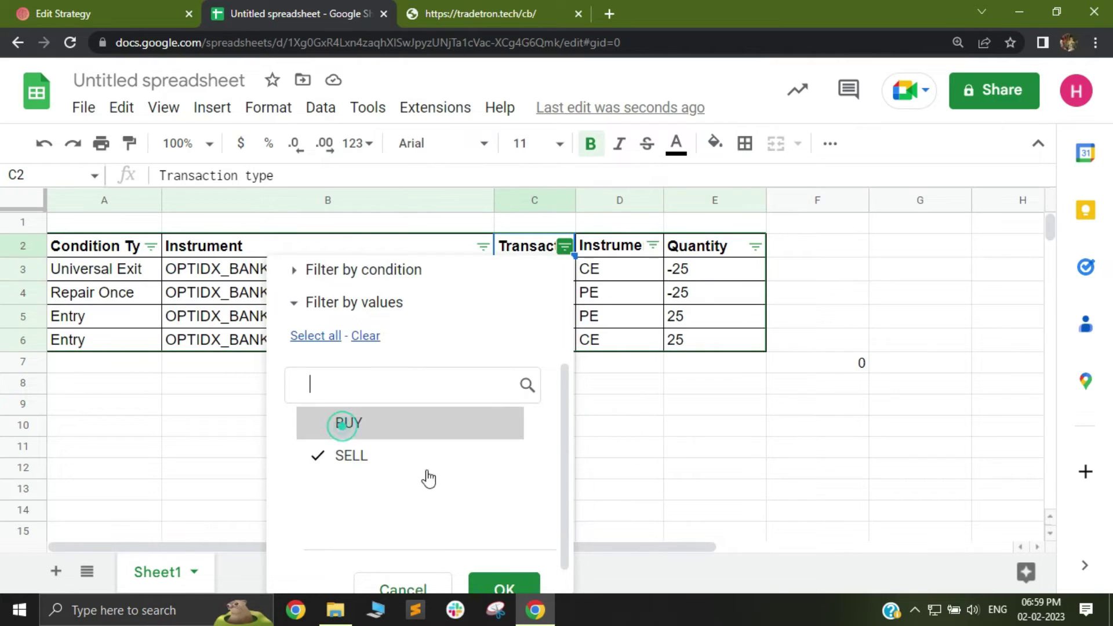
{"action": "scroll", "coordinate": [498, 574], "scroll_direction": "down", "scroll_amount": 1}
{"action": "left_click", "coordinate": [505, 575]}
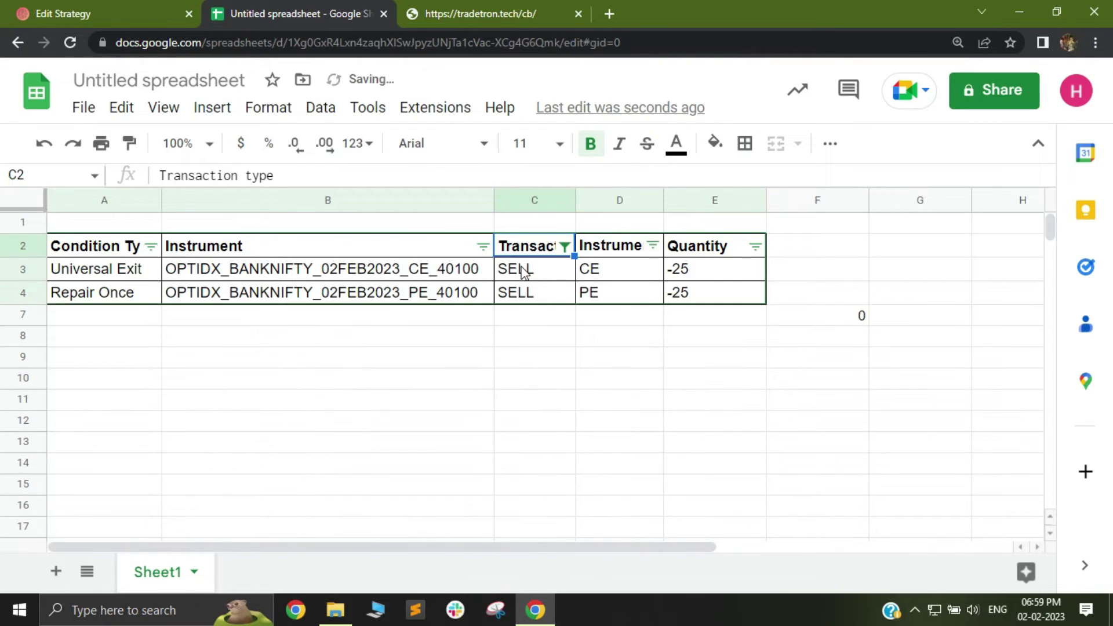
{"action": "left_click_drag", "start_coordinate": [137, 272], "coordinate": [565, 304]}
- Enter =SUM(E3:E4) in F7, giving -50
{"action": "left_click", "coordinate": [809, 320]}
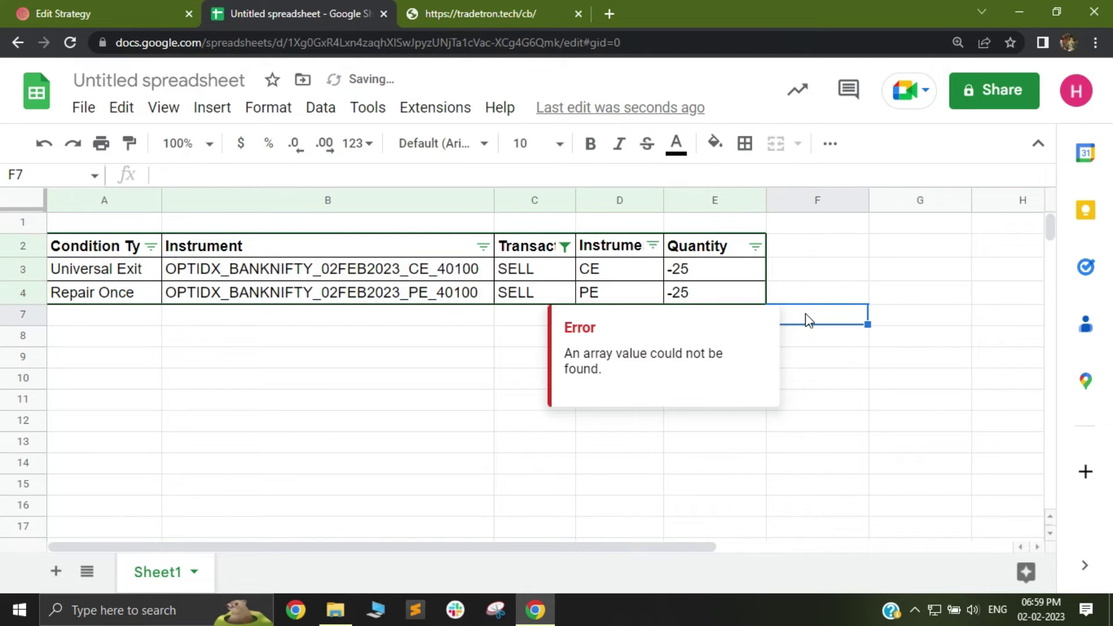
{"action": "type", "text": "="}
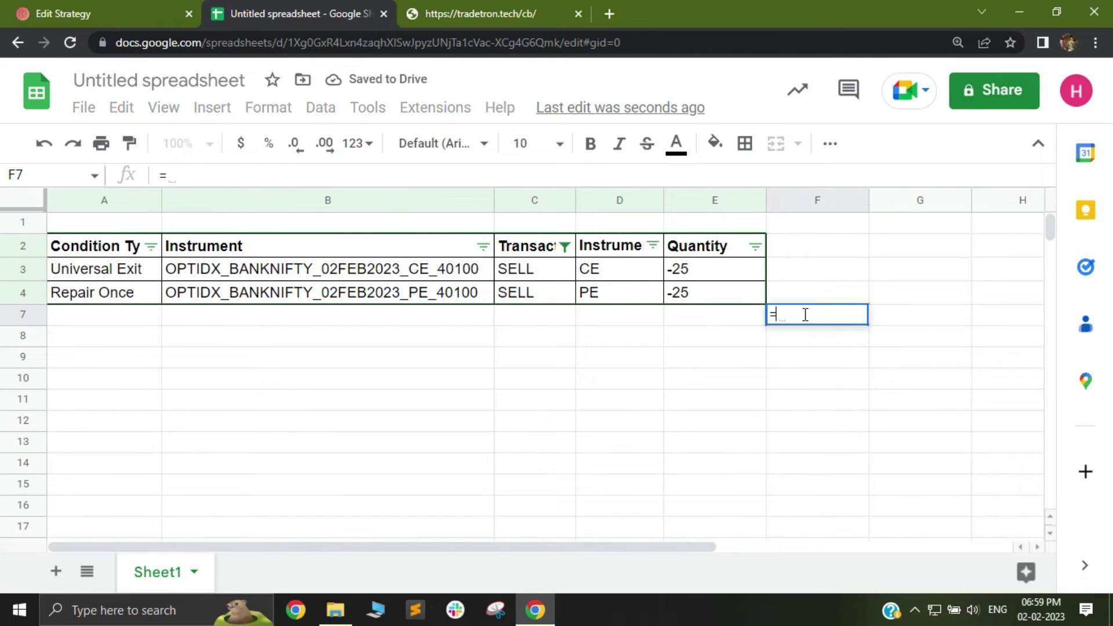
{"action": "type", "text": "sum"}
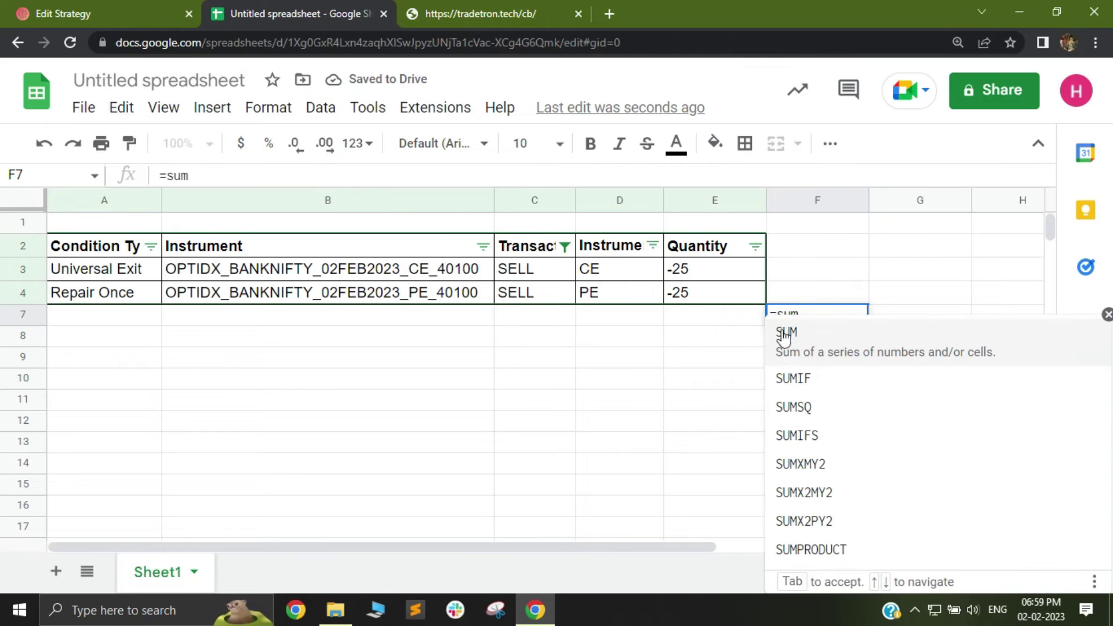
{"action": "left_click", "coordinate": [787, 335]}
{"action": "left_click_drag", "start_coordinate": [728, 266], "coordinate": [729, 295]}
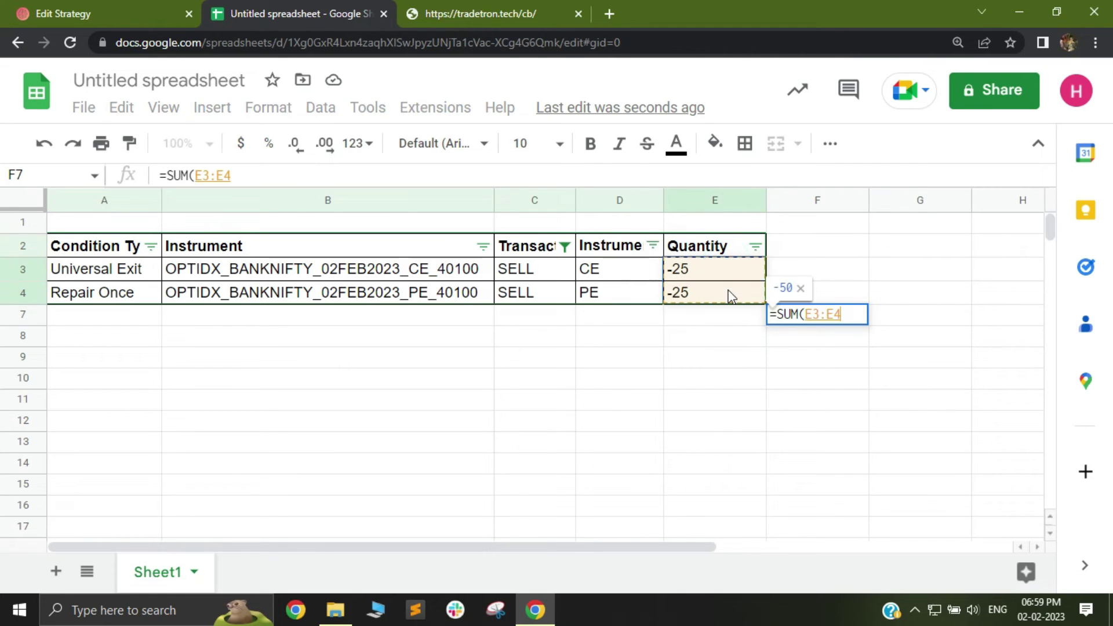
{"action": "key", "text": "Return"}
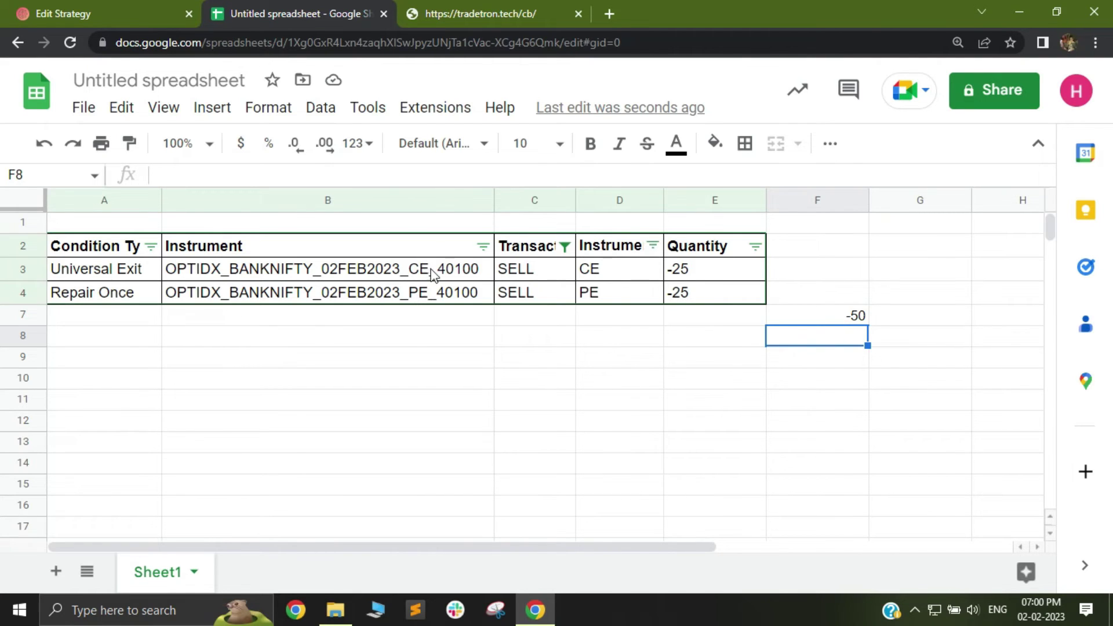
- Set Tradetron's Transaction Type back to All
{"action": "key", "text": "ctrl+shift+Tab"}
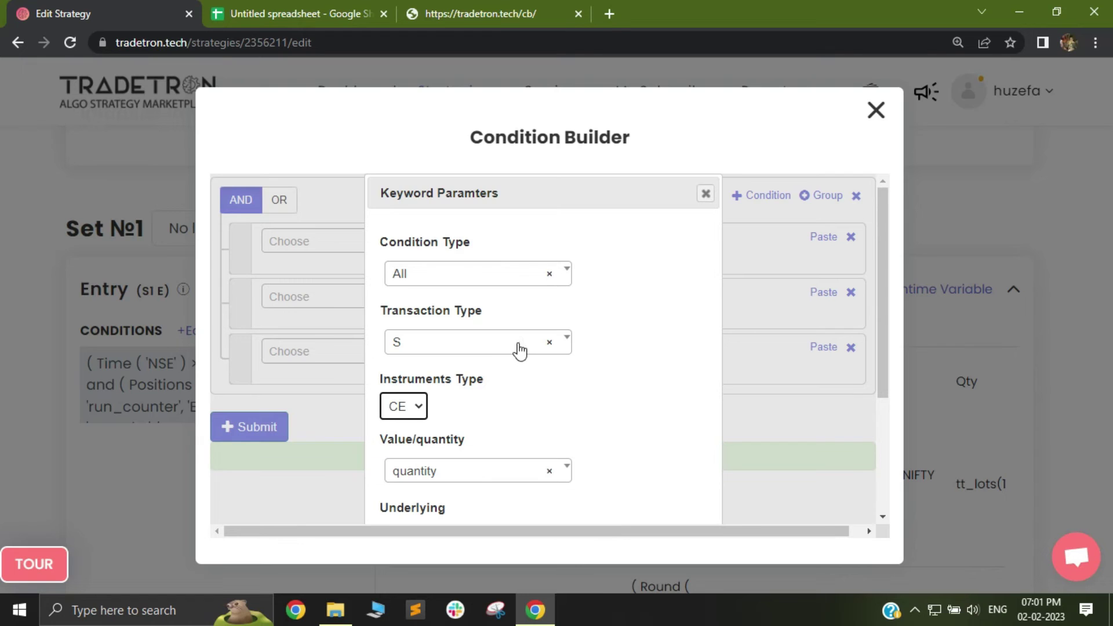
{"action": "left_click", "coordinate": [517, 343]}
{"action": "left_click", "coordinate": [421, 422]}
- Filter the Instrument type column to CE only
{"action": "left_click", "coordinate": [269, 12]}
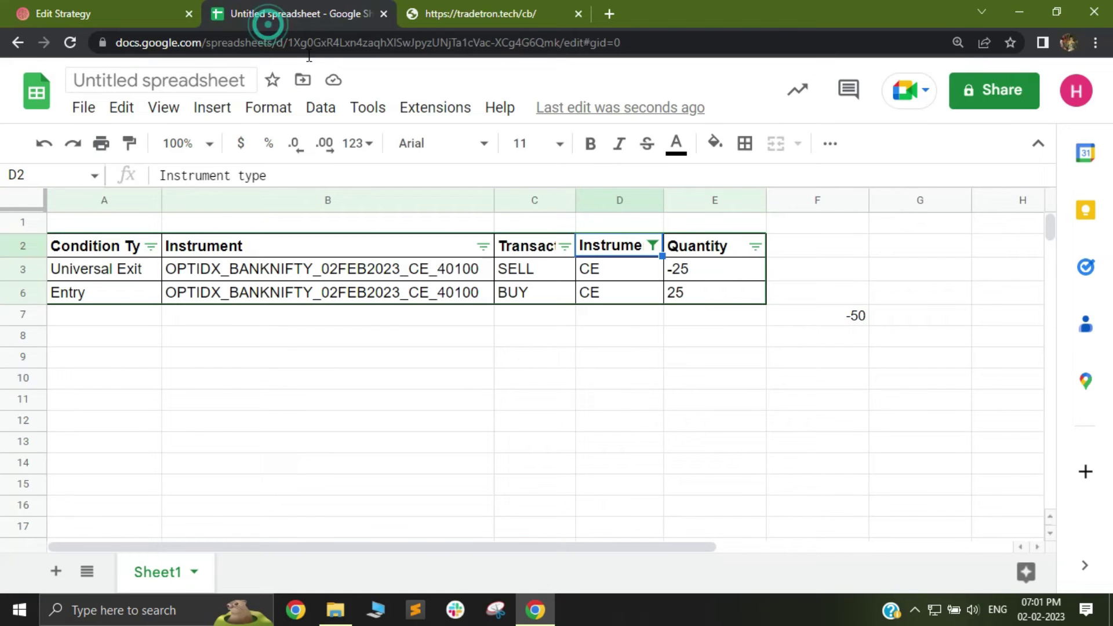
{"action": "left_click", "coordinate": [653, 246]}
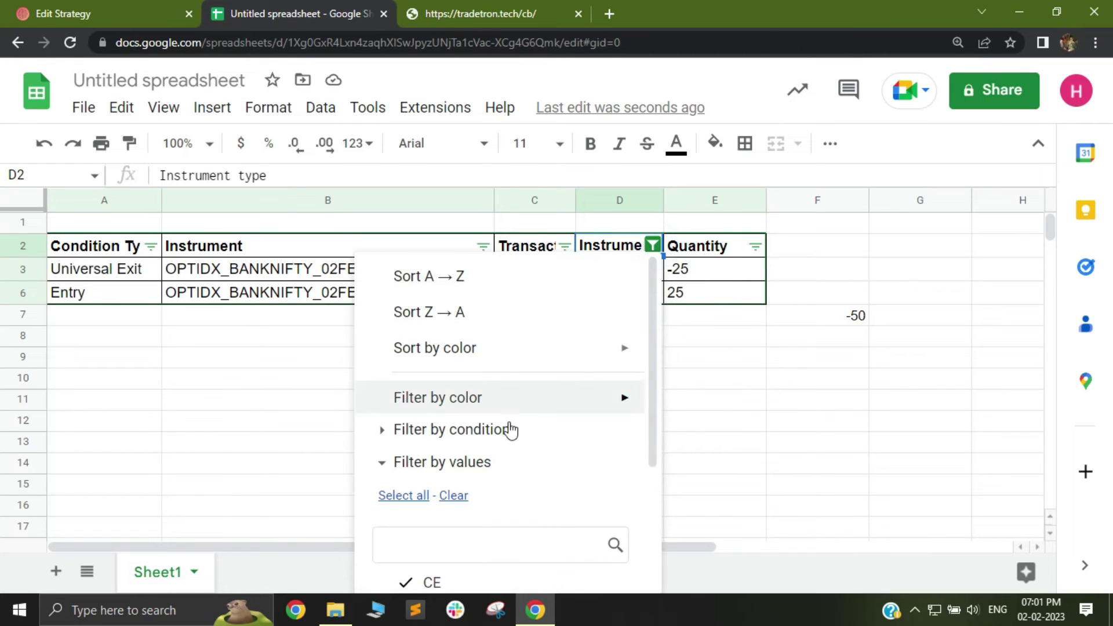
{"action": "scroll", "coordinate": [508, 493], "scroll_direction": "down", "scroll_amount": 3}
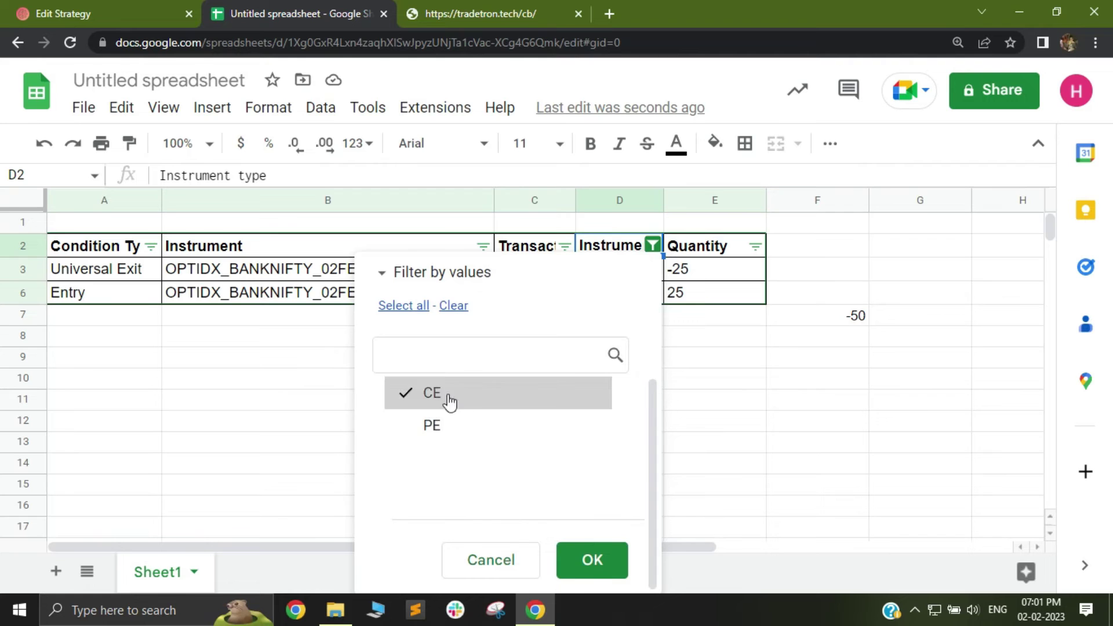
{"action": "left_click", "coordinate": [591, 557]}
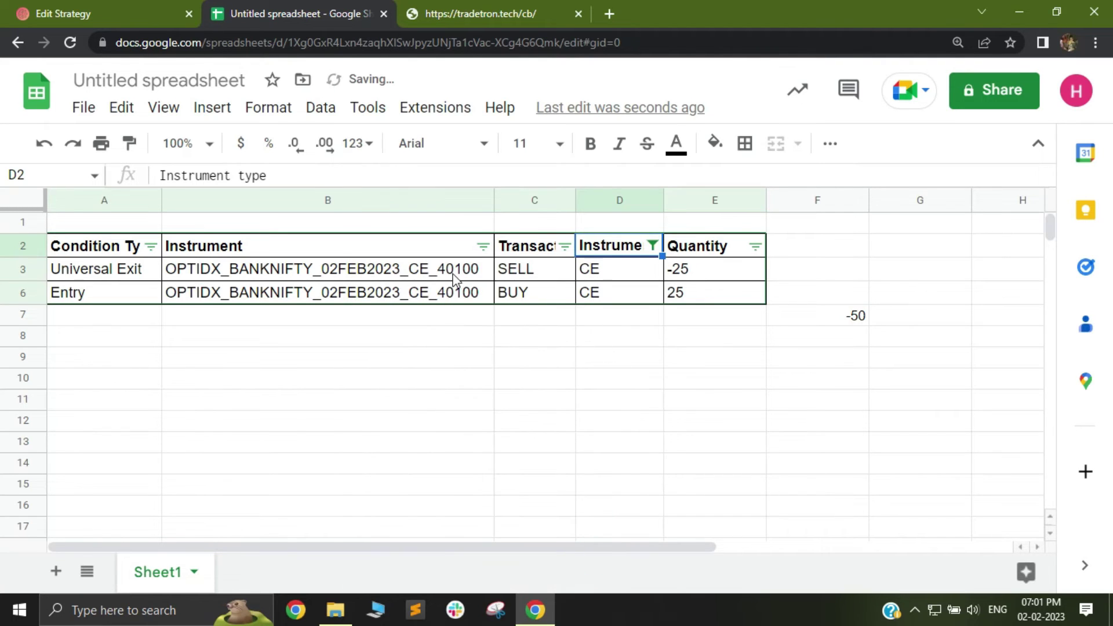
{"action": "left_click_drag", "start_coordinate": [455, 280], "coordinate": [616, 300]}
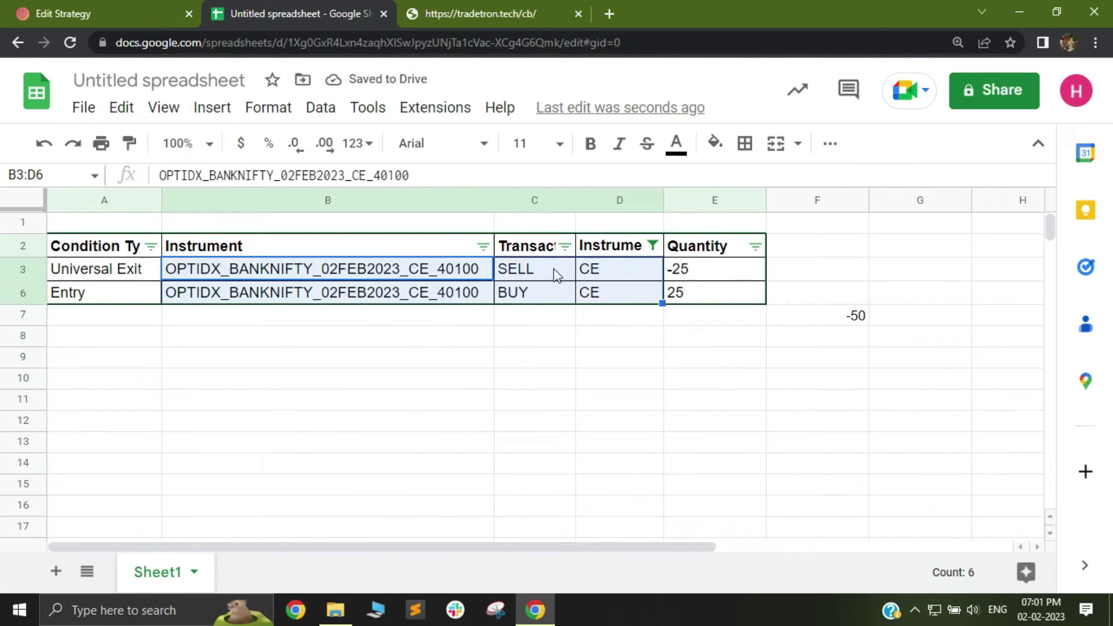
- Replace F7's -50 total with =SUM(E3:E6), giving 0
{"action": "left_click", "coordinate": [794, 318]}
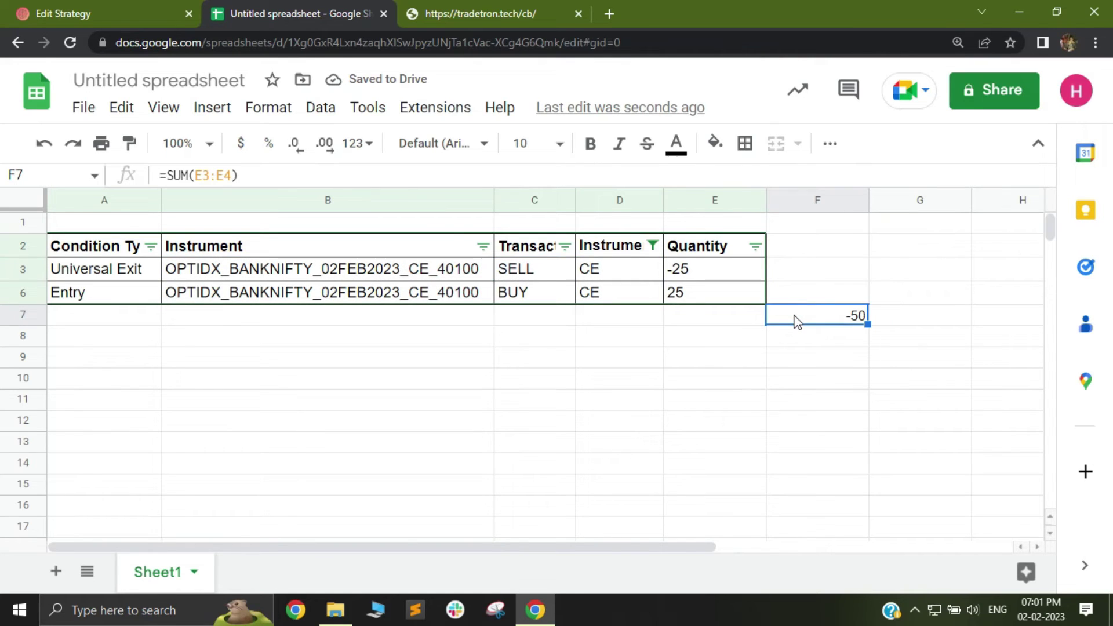
{"action": "key", "text": "Delete"}
{"action": "type", "text": "="}
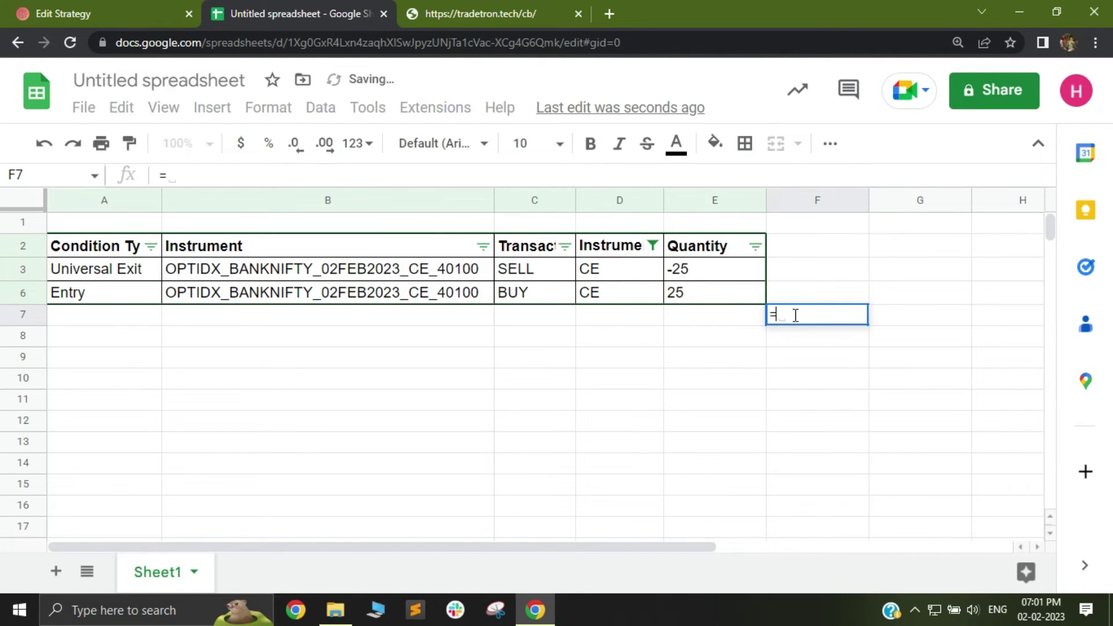
{"action": "type", "text": "sum"}
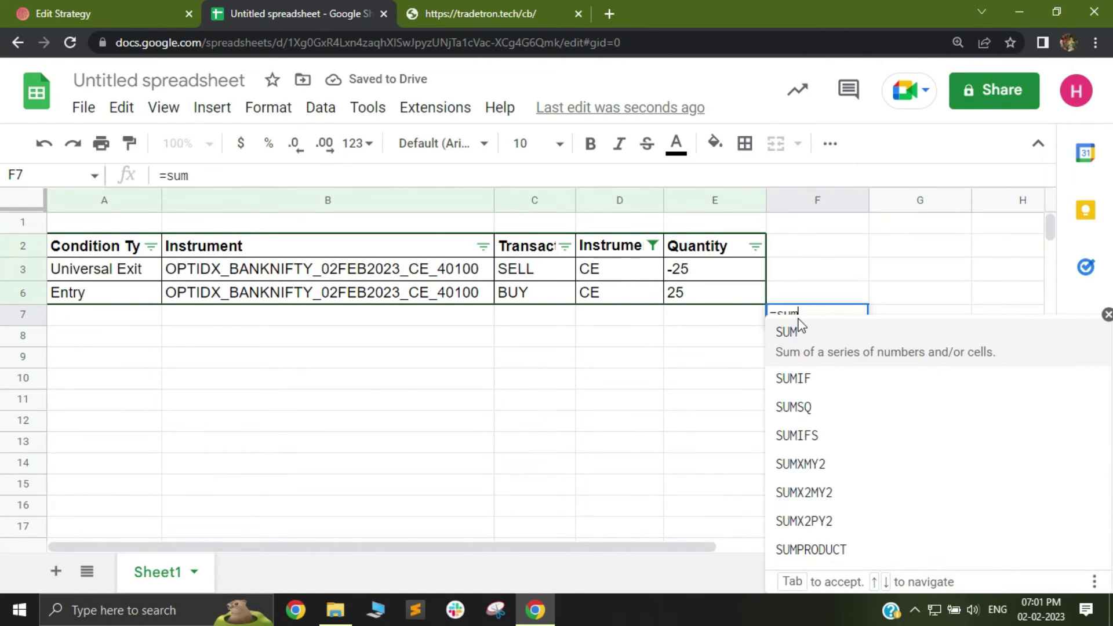
{"action": "left_click", "coordinate": [818, 353]}
{"action": "left_click_drag", "start_coordinate": [711, 270], "coordinate": [713, 302]}
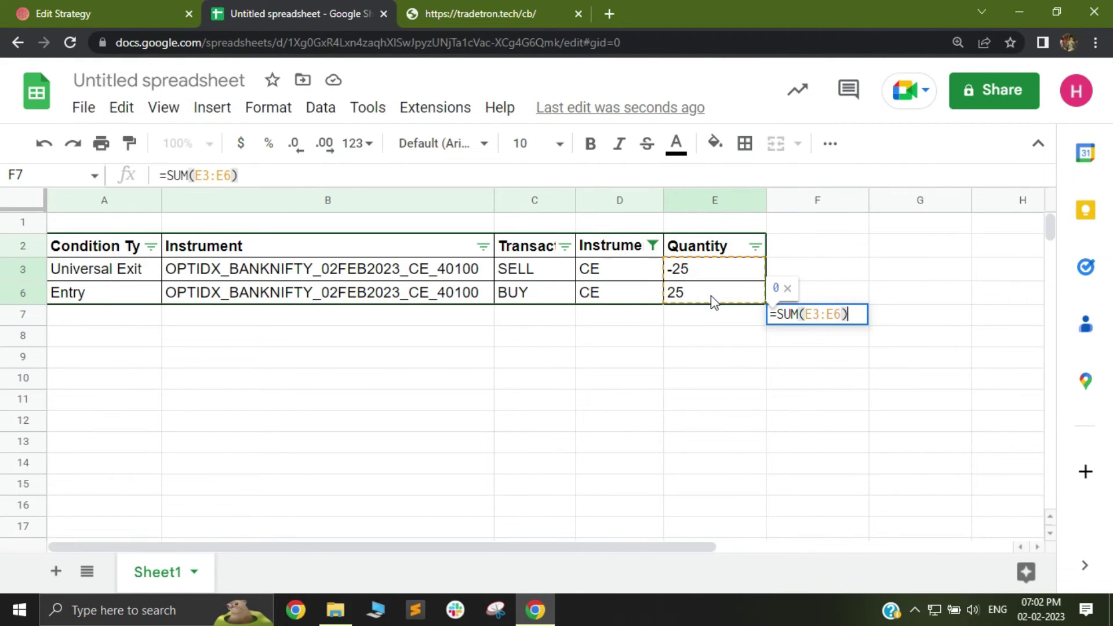
{"action": "key", "text": "Return"}
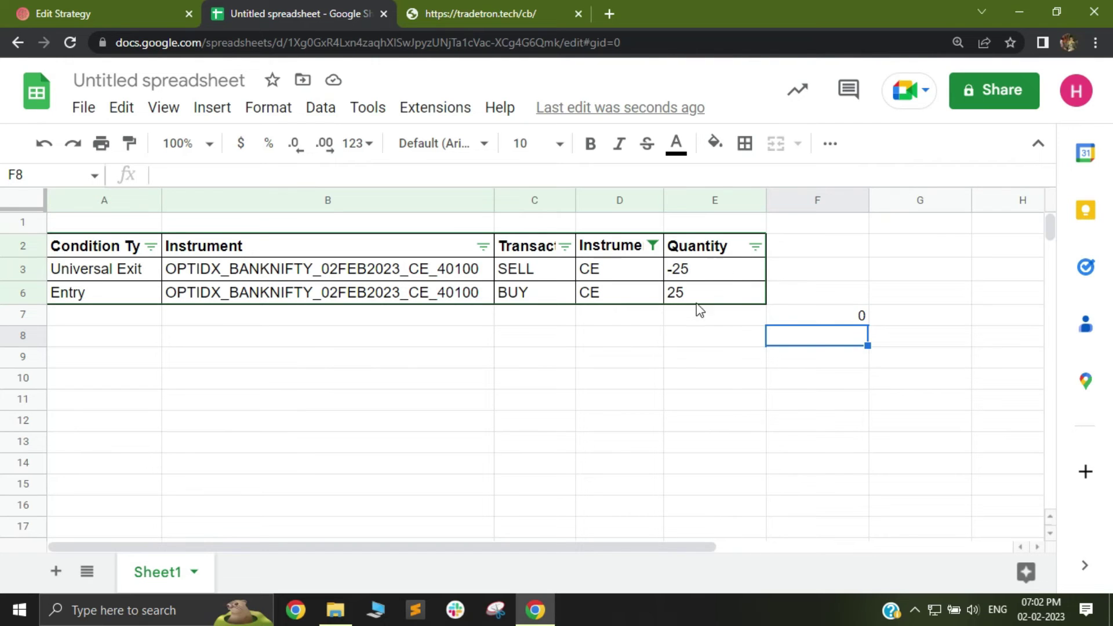
- Check the Tradetron page, then inspect F7's formula and the CE instruments in B6 and B3
{"action": "left_click", "coordinate": [70, 12]}
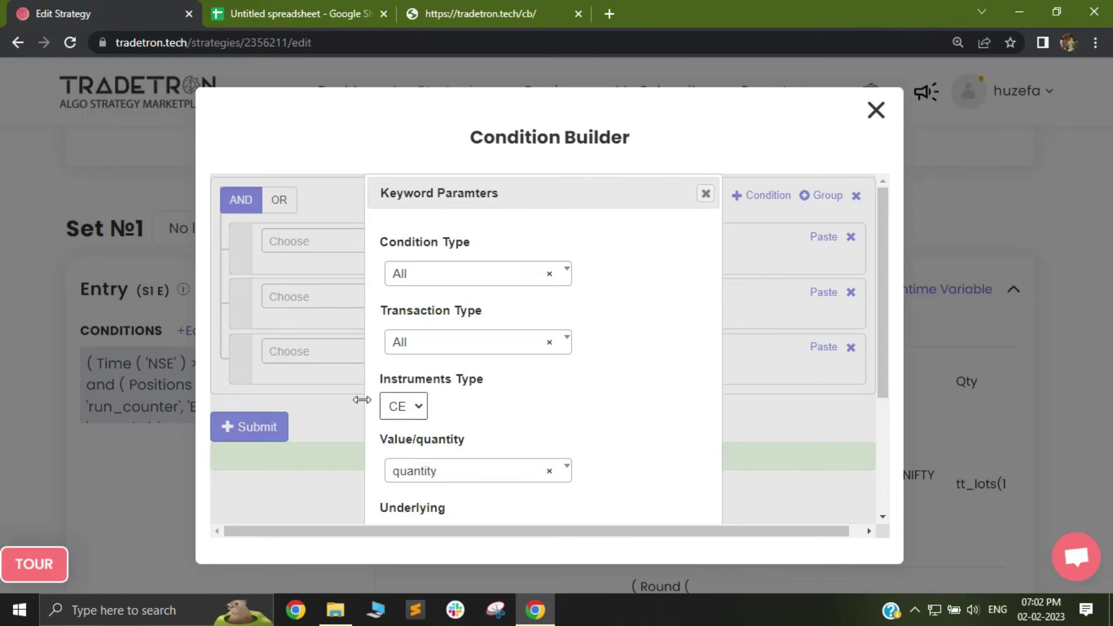
{"action": "left_click", "coordinate": [497, 18]}
{"action": "left_click", "coordinate": [348, 9]}
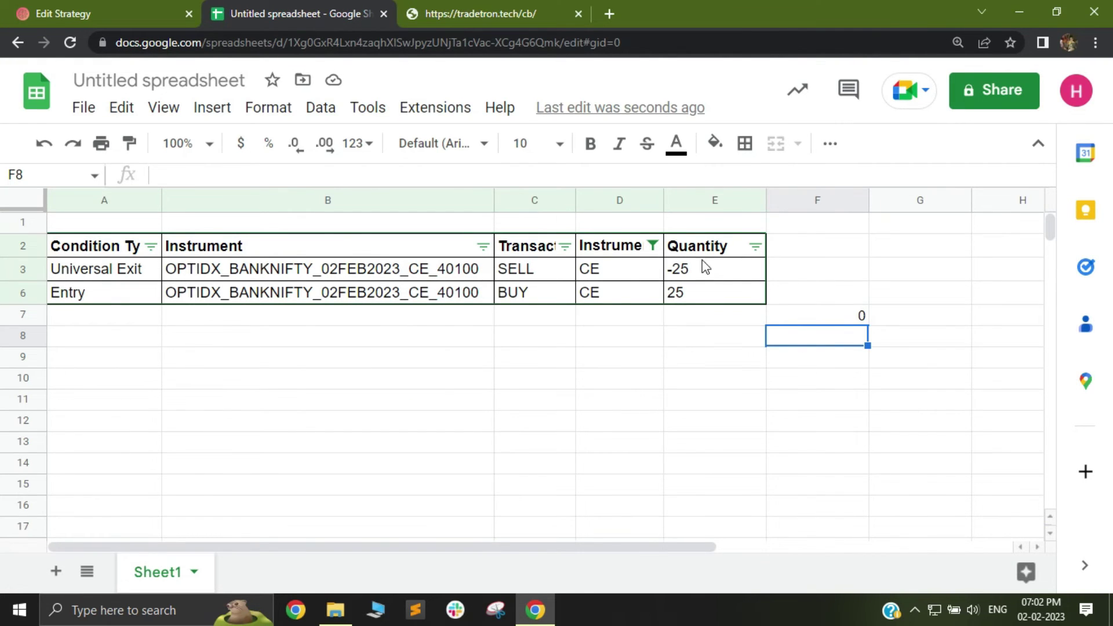
{"action": "left_click", "coordinate": [853, 309]}
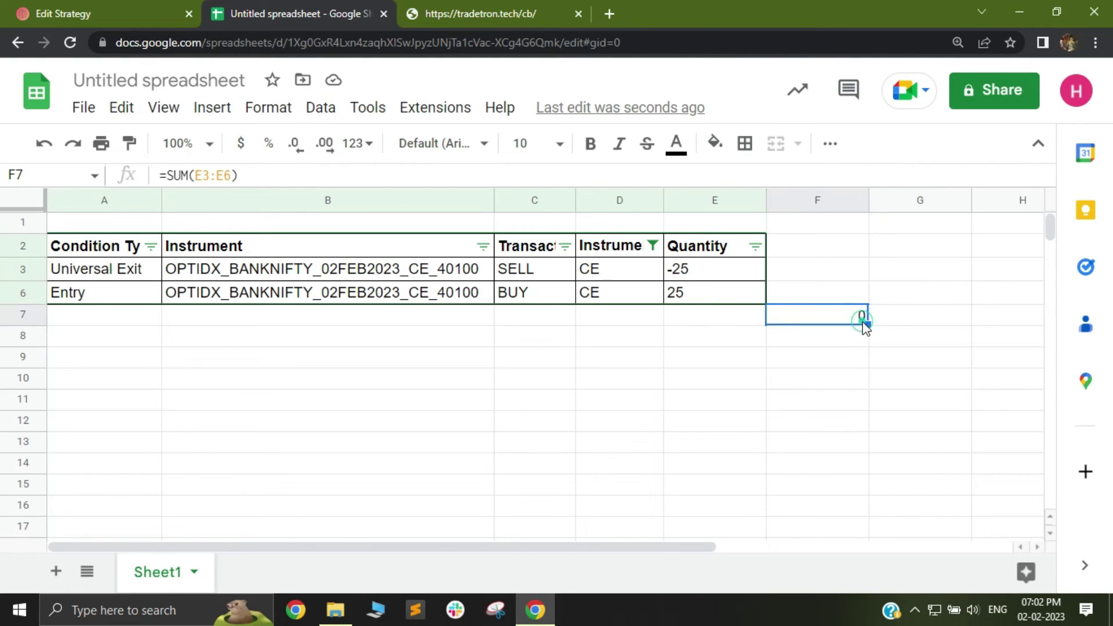
{"action": "left_click", "coordinate": [444, 301]}
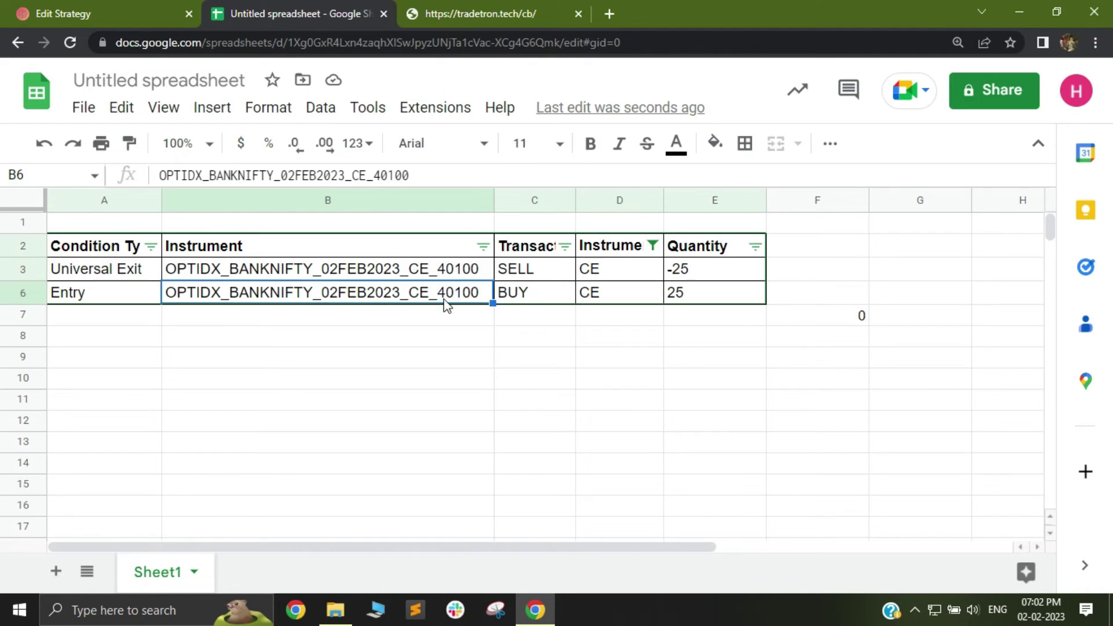
{"action": "left_click", "coordinate": [447, 269]}
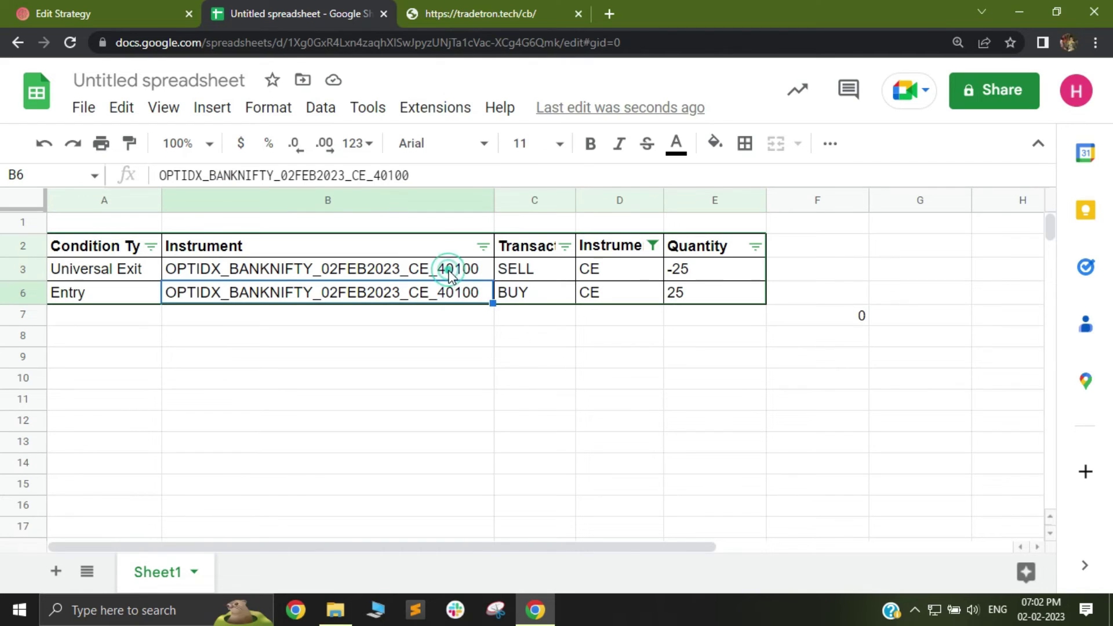
{"action": "left_click", "coordinate": [859, 328]}
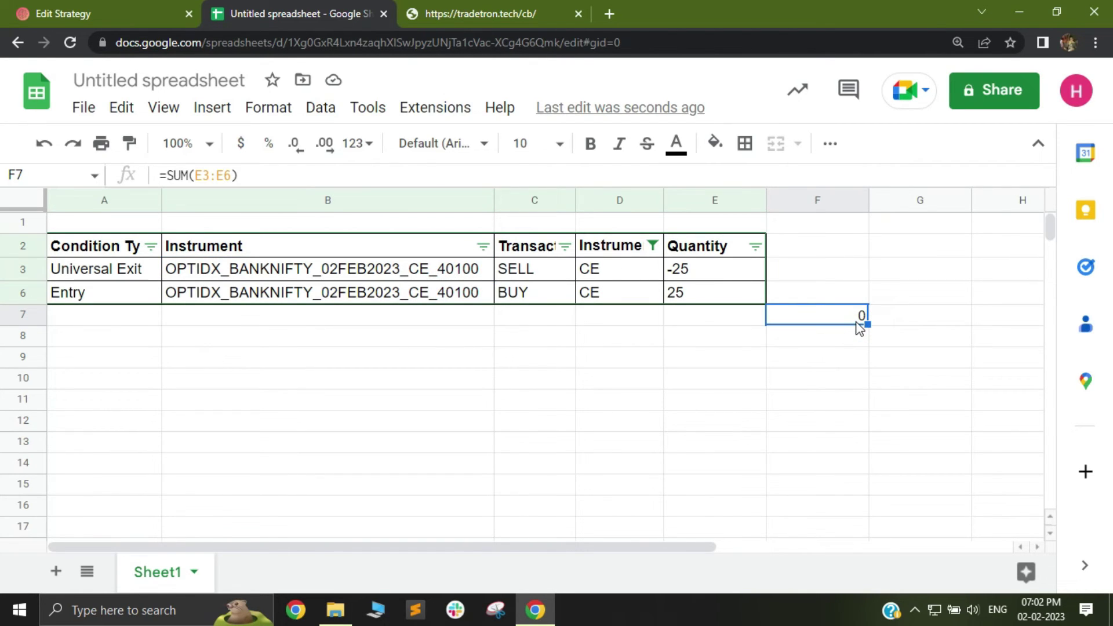
- Re-include PE in the Instrument type filter so all four trades show, selecting E3:E6
{"action": "left_click", "coordinate": [651, 244]}
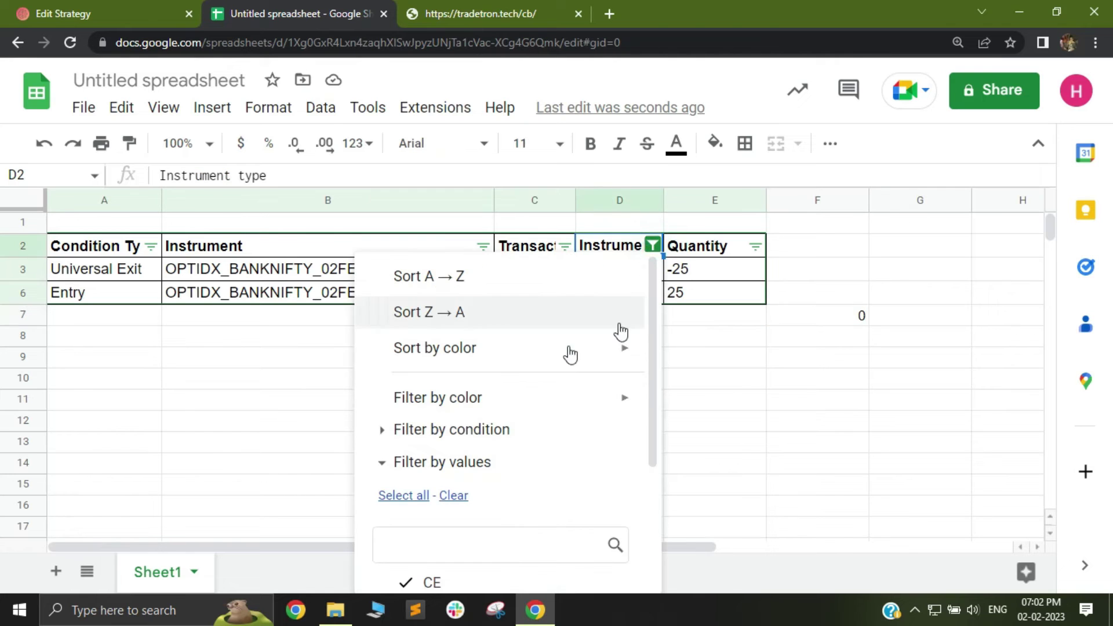
{"action": "scroll", "coordinate": [430, 549], "scroll_direction": "down", "scroll_amount": 3}
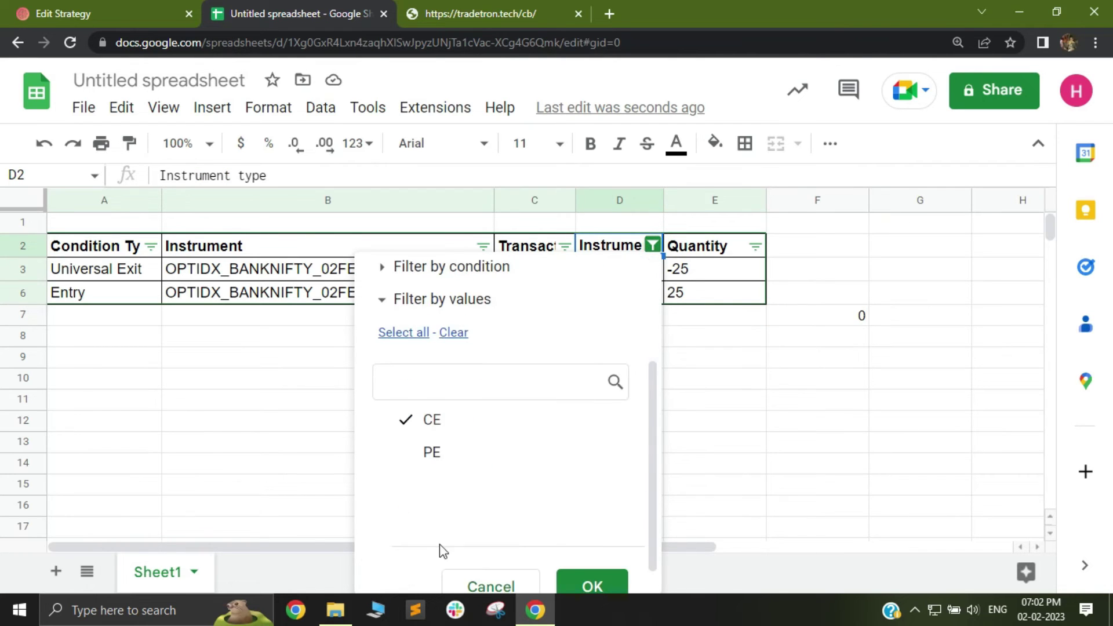
{"action": "left_click", "coordinate": [424, 451]}
{"action": "left_click", "coordinate": [597, 587]}
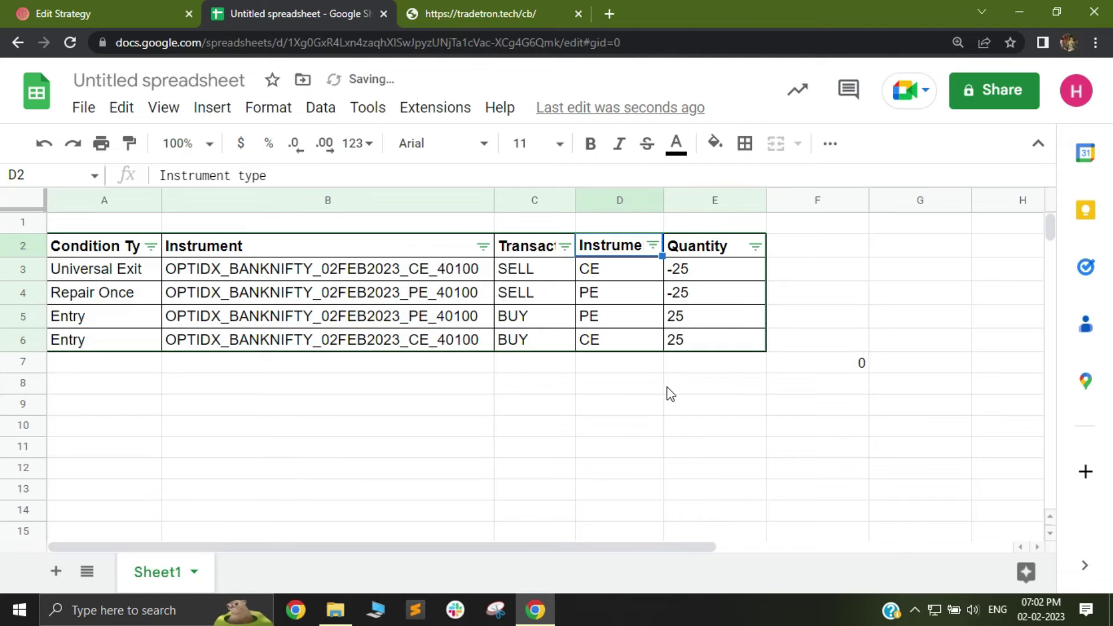
{"action": "left_click_drag", "start_coordinate": [724, 273], "coordinate": [723, 296]}
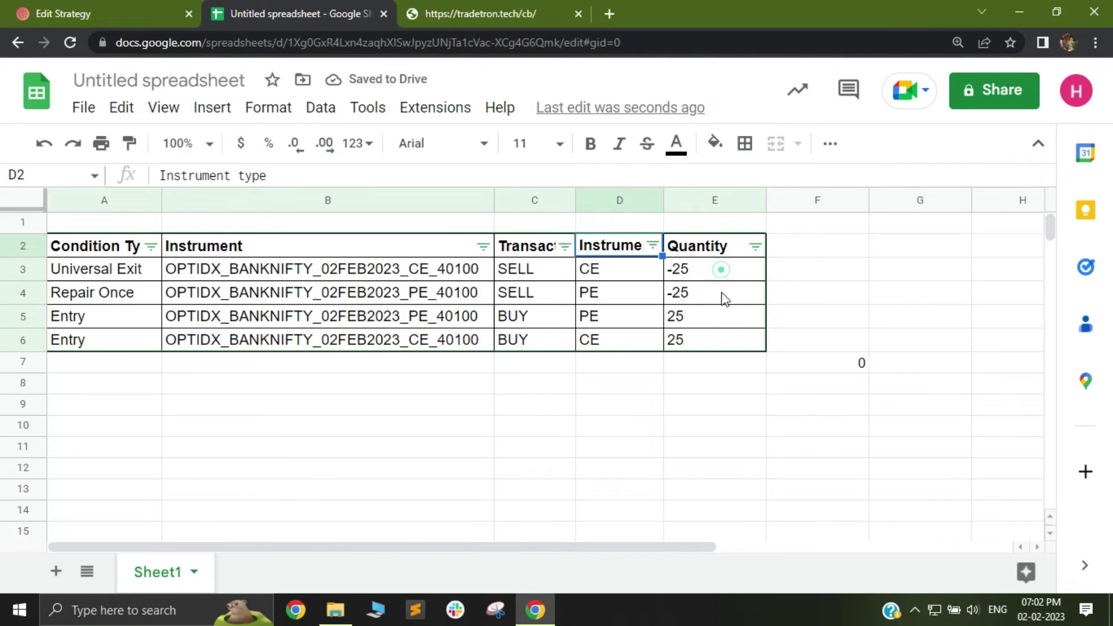
{"action": "left_click_drag", "start_coordinate": [725, 353], "coordinate": [723, 350]}
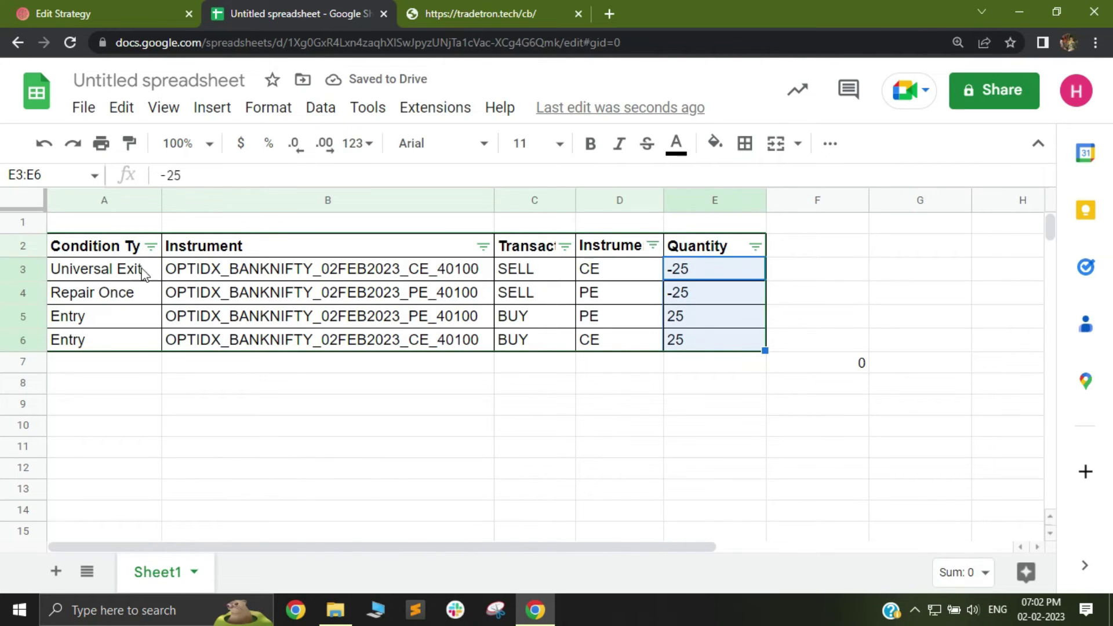
- Exclude Repair Once and Universal Exit in the Condition Type filter, then inspect F7's SUM
{"action": "left_click", "coordinate": [152, 250]}
{"action": "scroll", "coordinate": [232, 522], "scroll_direction": "down", "scroll_amount": 3}
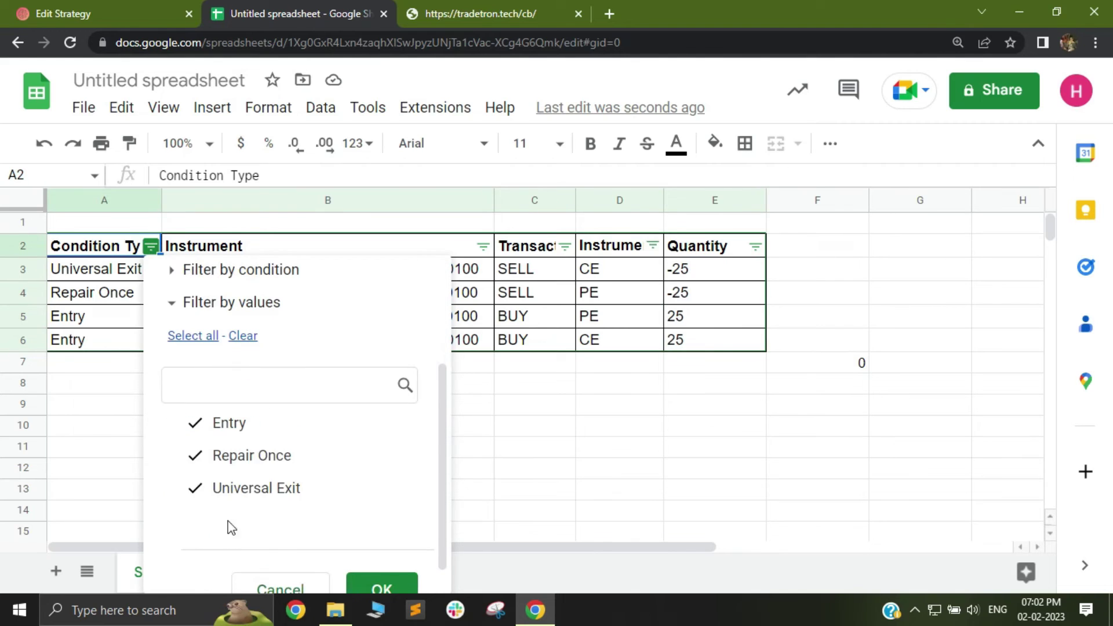
{"action": "left_click", "coordinate": [229, 458]}
{"action": "left_click", "coordinate": [225, 488]}
{"action": "scroll", "coordinate": [417, 464], "scroll_direction": "down", "scroll_amount": 1}
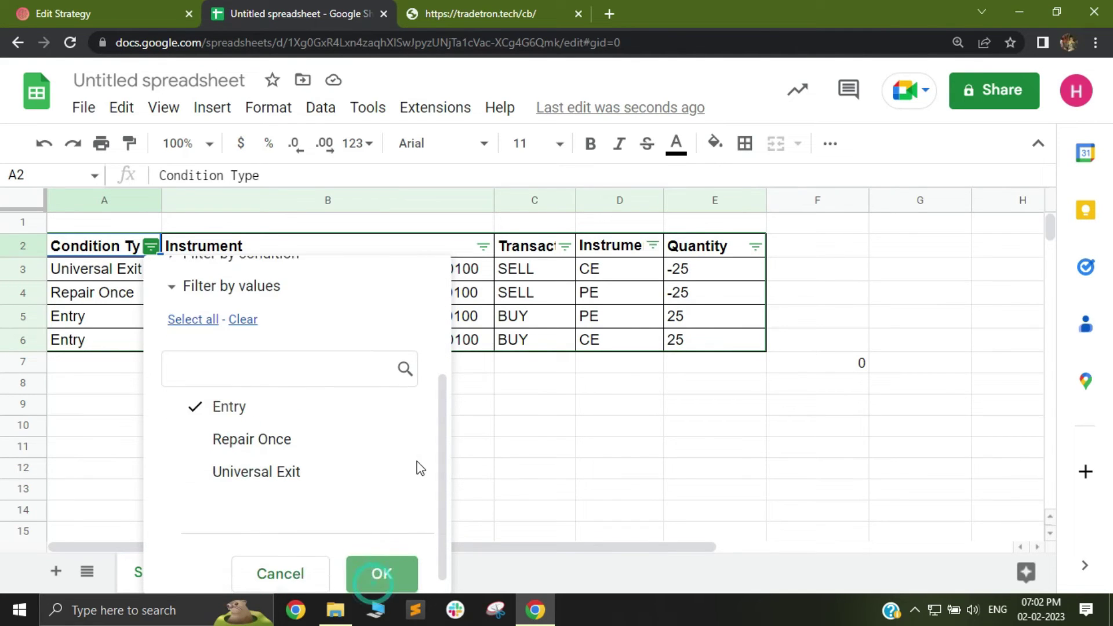
{"action": "left_click", "coordinate": [380, 576]}
{"action": "left_click", "coordinate": [835, 314]}
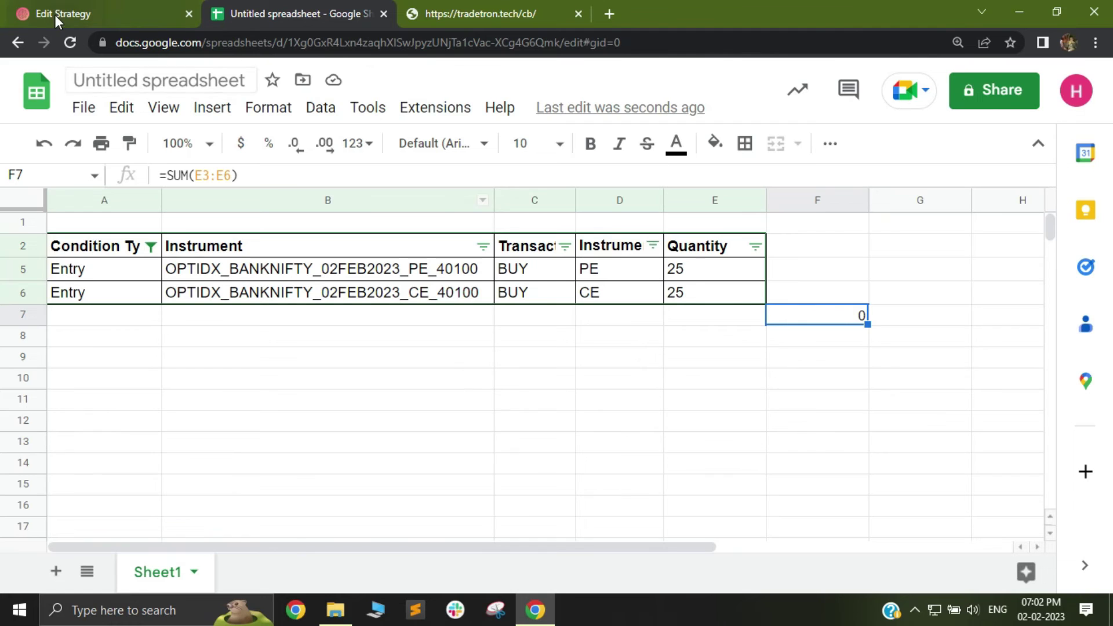
{"action": "mouse_move", "coordinate": [55, 15]}
- Close the Condition Builder and scroll through the Entry section of the strategy
{"action": "key", "text": "ctrl+shift+Tab"}
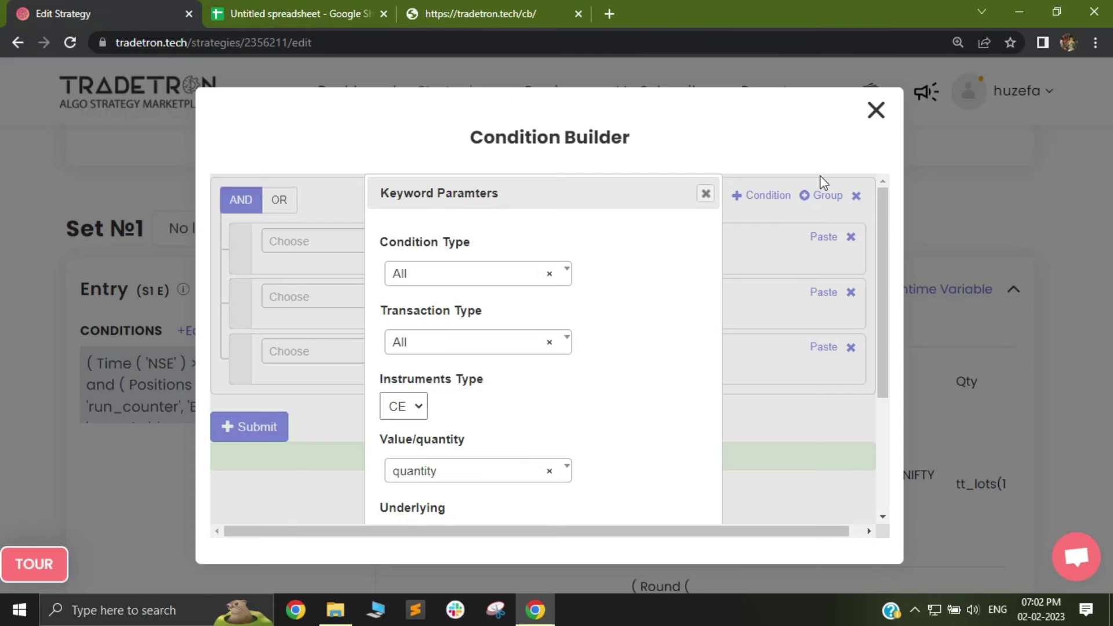
{"action": "left_click", "coordinate": [873, 112]}
{"action": "scroll", "coordinate": [275, 317], "scroll_direction": "down", "scroll_amount": 2}
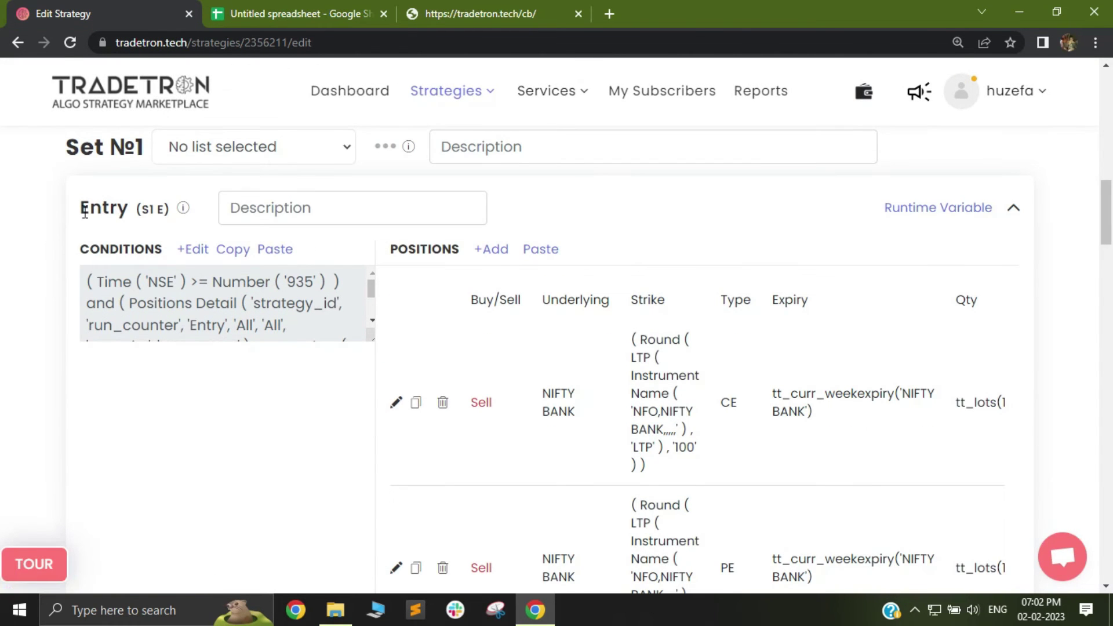
{"action": "scroll", "coordinate": [87, 214], "scroll_direction": "down", "scroll_amount": 3}
{"action": "scroll", "coordinate": [88, 163], "scroll_direction": "up", "scroll_amount": 3}
{"action": "left_click_drag", "start_coordinate": [89, 209], "coordinate": [149, 209]}
{"action": "scroll", "coordinate": [174, 334], "scroll_direction": "down", "scroll_amount": 2}
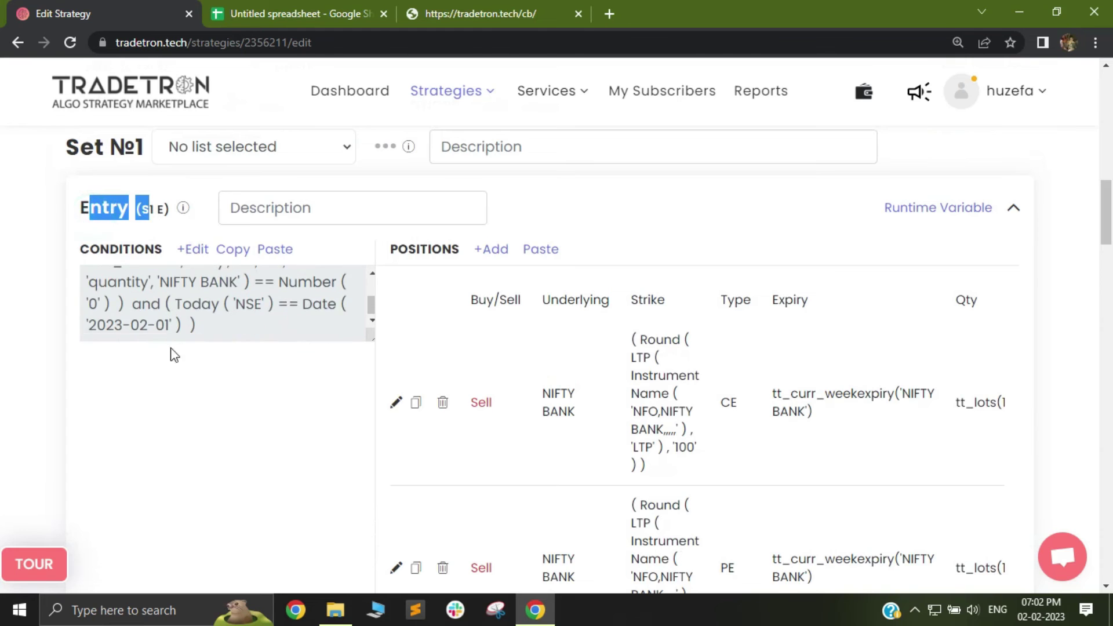
{"action": "scroll", "coordinate": [159, 437], "scroll_direction": "down", "scroll_amount": 7}
{"action": "left_click_drag", "start_coordinate": [116, 314], "coordinate": [284, 465]}
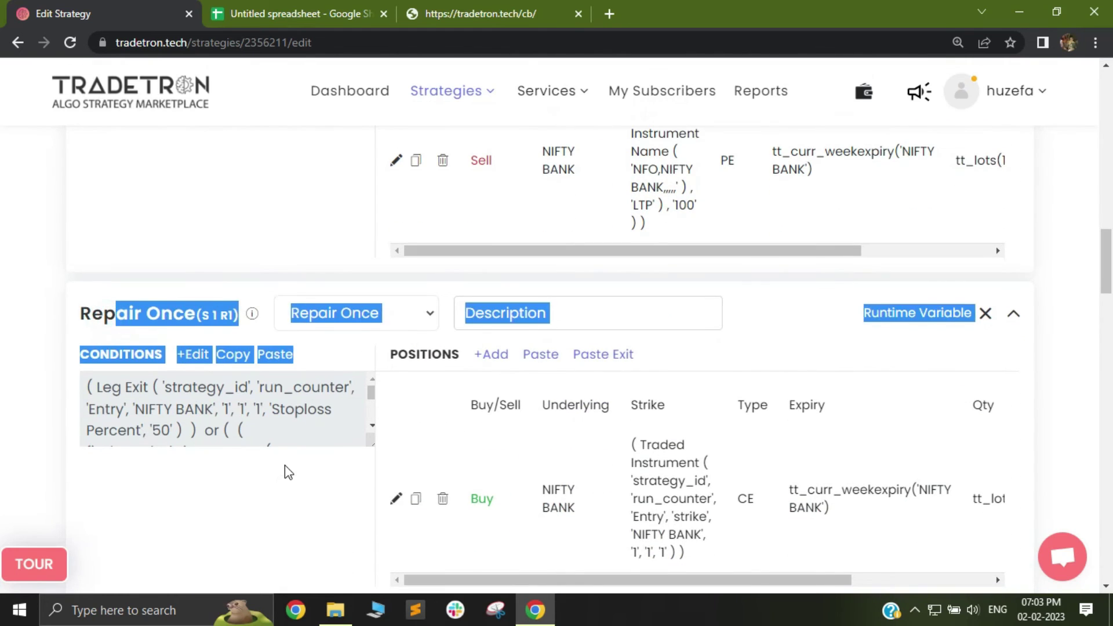
{"action": "left_click", "coordinate": [284, 465]}
- Review the Repair Once sections, highlighting the PE leg's strike formula
{"action": "scroll", "coordinate": [284, 465], "scroll_direction": "down", "scroll_amount": 7}
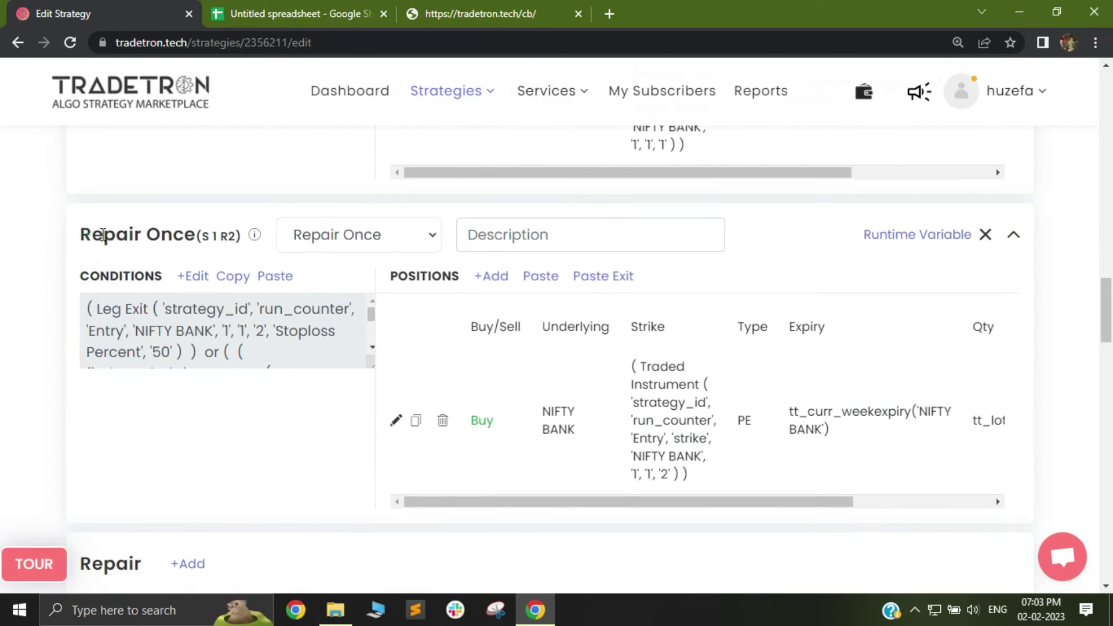
{"action": "left_click_drag", "start_coordinate": [102, 234], "coordinate": [285, 354]}
{"action": "scroll", "coordinate": [437, 398], "scroll_direction": "up", "scroll_amount": 10}
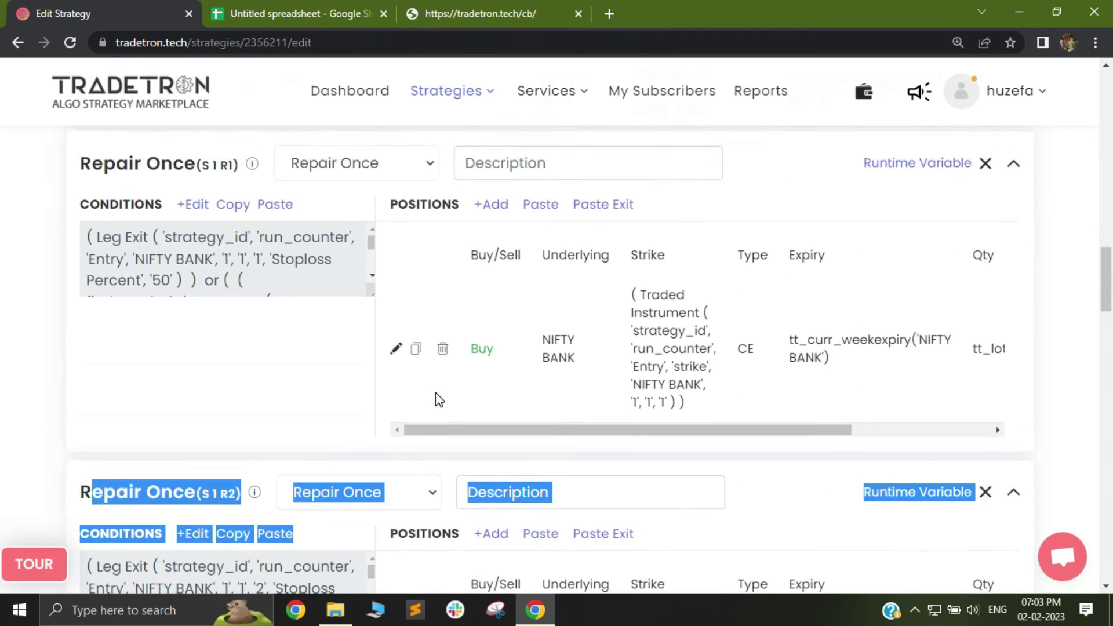
{"action": "scroll", "coordinate": [560, 365], "scroll_direction": "up", "scroll_amount": 3}
{"action": "left_click_drag", "start_coordinate": [606, 352], "coordinate": [645, 467]}
{"action": "scroll", "coordinate": [645, 467], "scroll_direction": "down", "scroll_amount": 3}
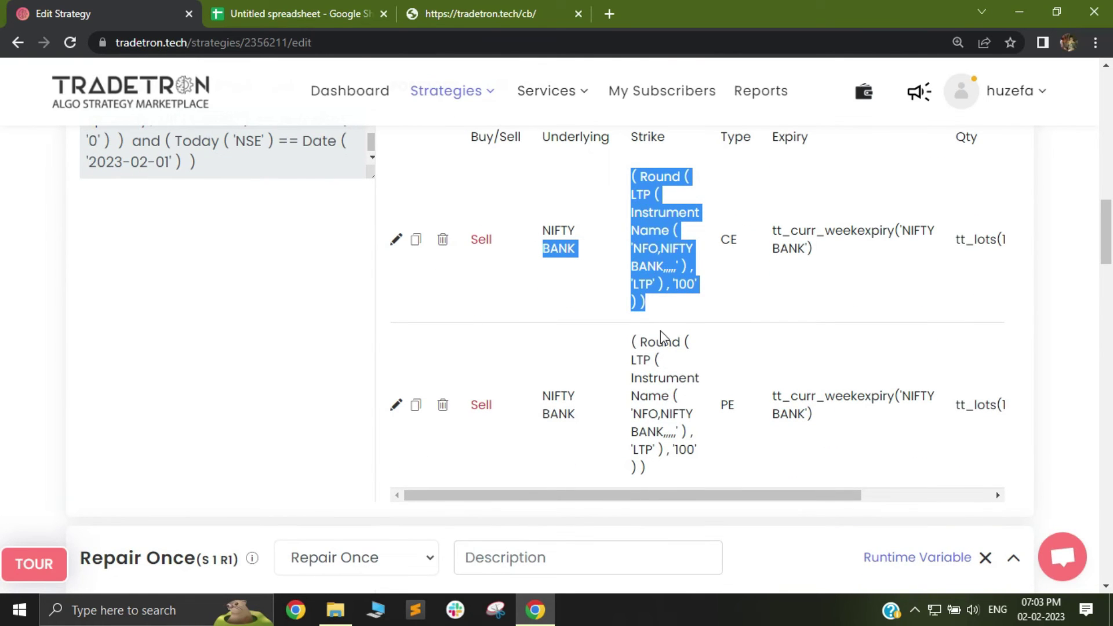
{"action": "left_click_drag", "start_coordinate": [632, 333], "coordinate": [664, 467]}
{"action": "scroll", "coordinate": [673, 406], "scroll_direction": "down", "scroll_amount": 8}
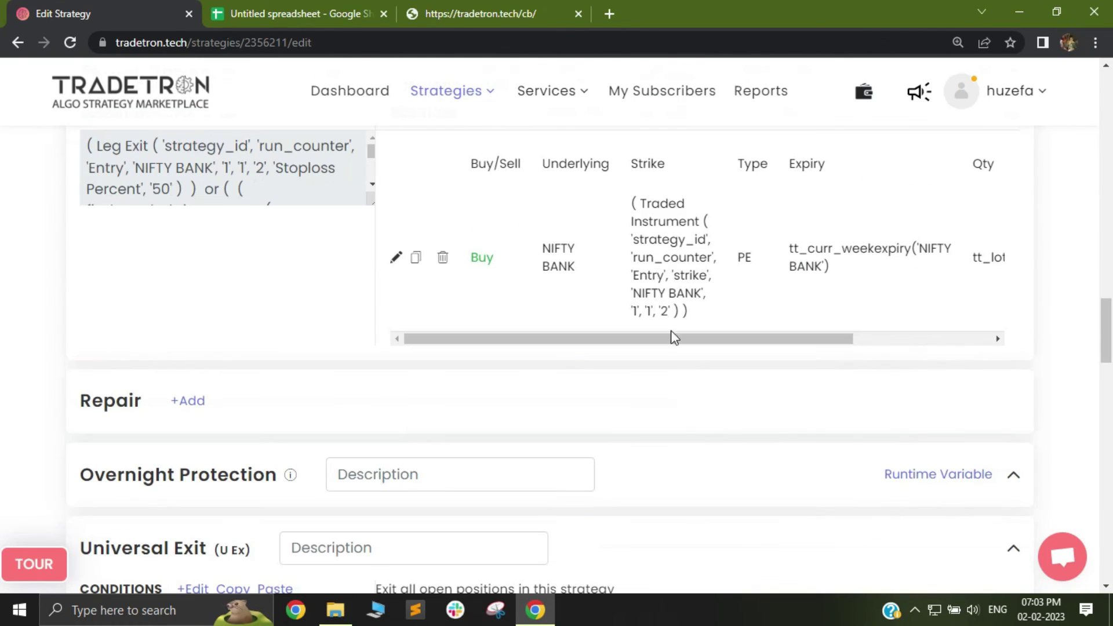
{"action": "left_click_drag", "start_coordinate": [632, 204], "coordinate": [670, 316]}
{"action": "scroll", "coordinate": [682, 352], "scroll_direction": "up", "scroll_amount": 5}
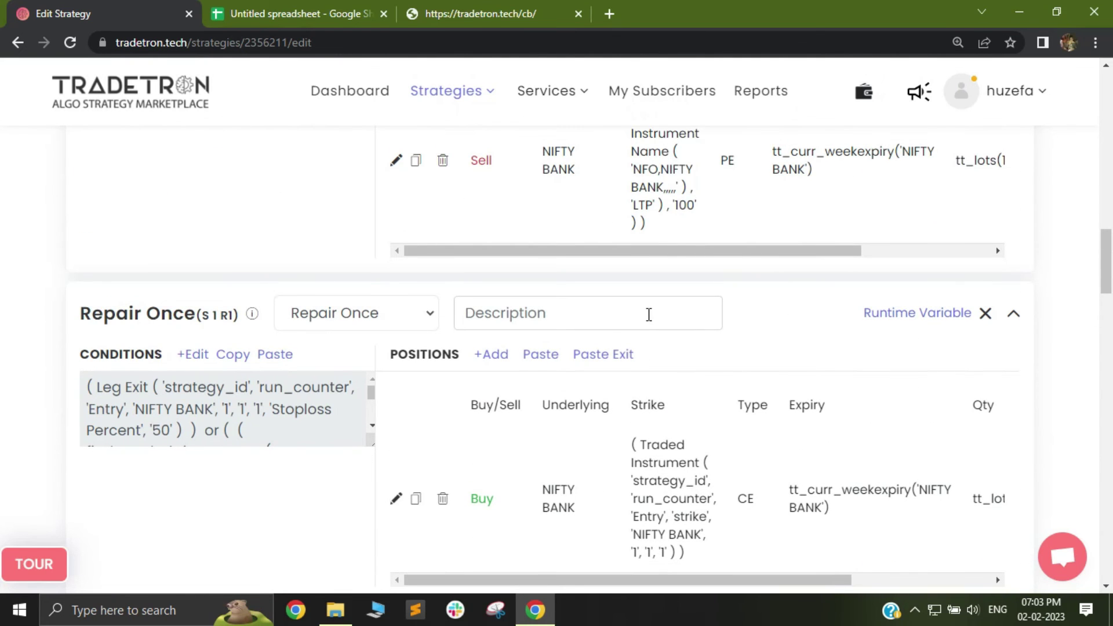
{"action": "scroll", "coordinate": [649, 316], "scroll_direction": "down", "scroll_amount": 5}
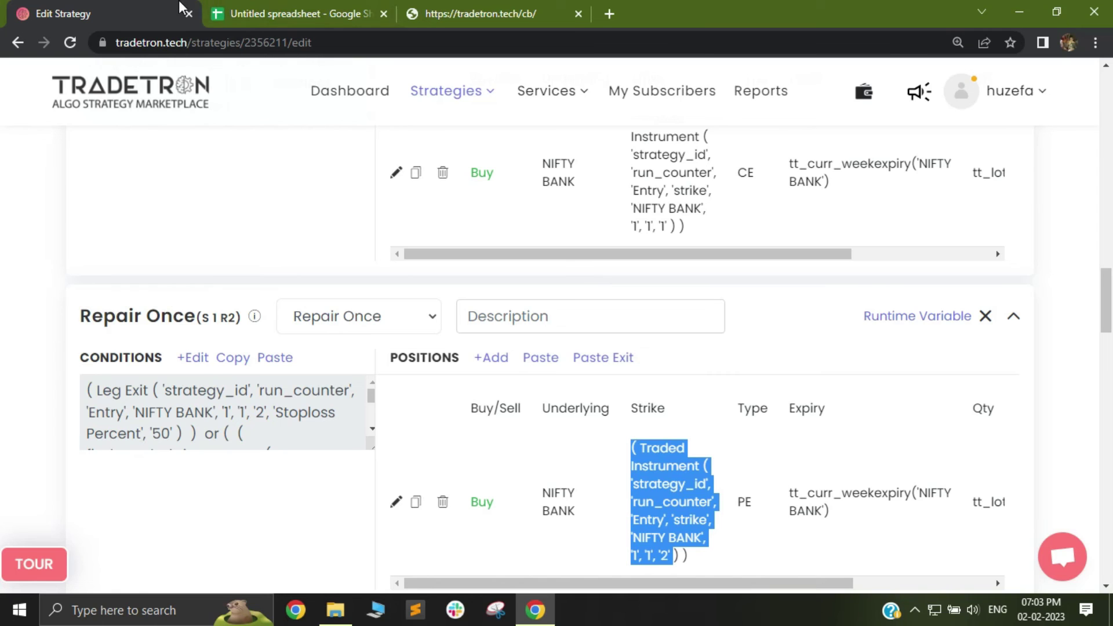
- Choose B for Transaction Type and CE for Instruments Type in Positions Detail
{"action": "left_click", "coordinate": [277, 11]}
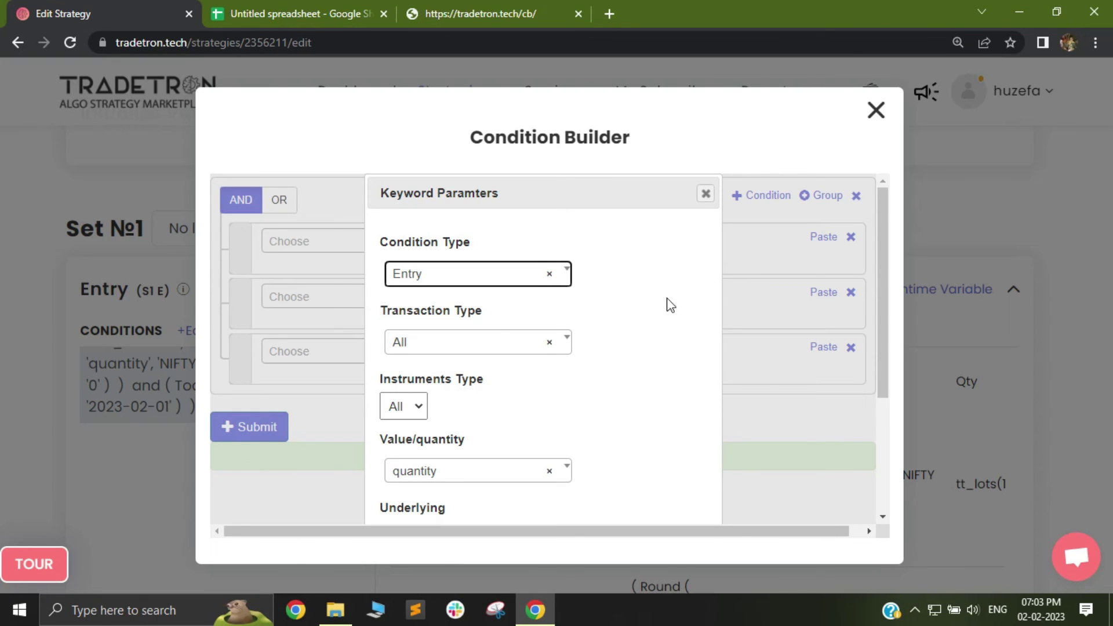
{"action": "left_click", "coordinate": [500, 354]}
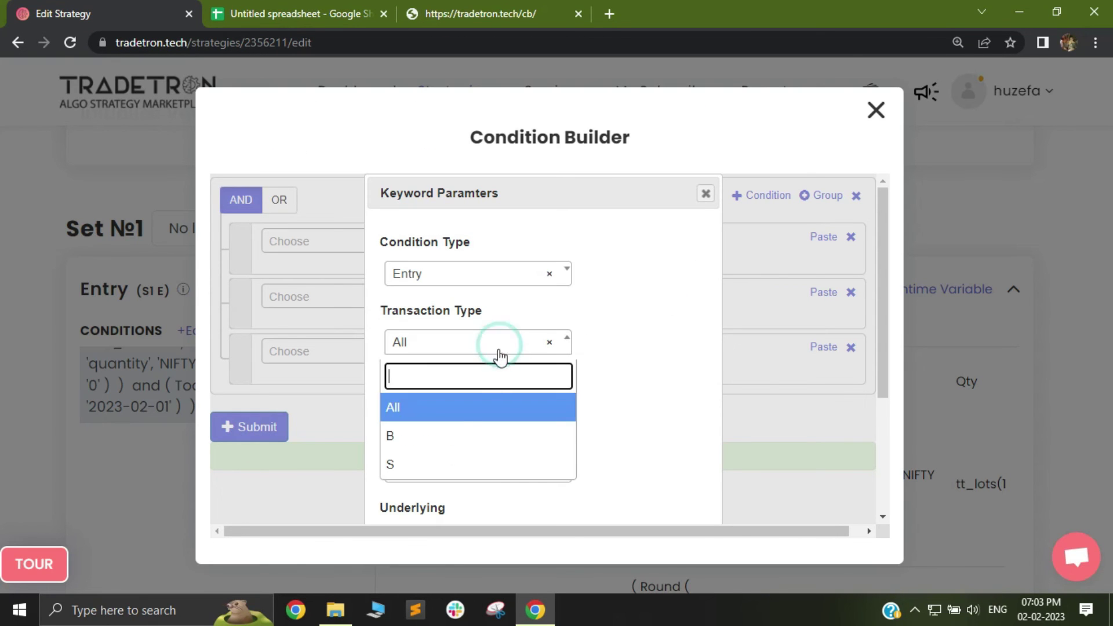
{"action": "left_click", "coordinate": [447, 442]}
{"action": "left_click", "coordinate": [412, 406]}
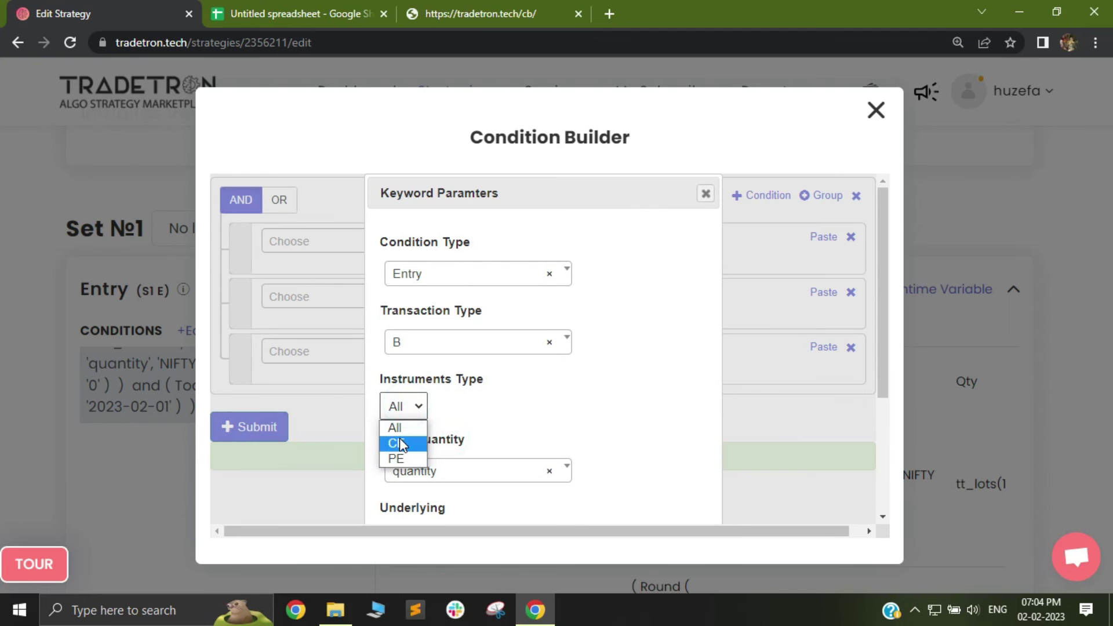
{"action": "left_click", "coordinate": [401, 442]}
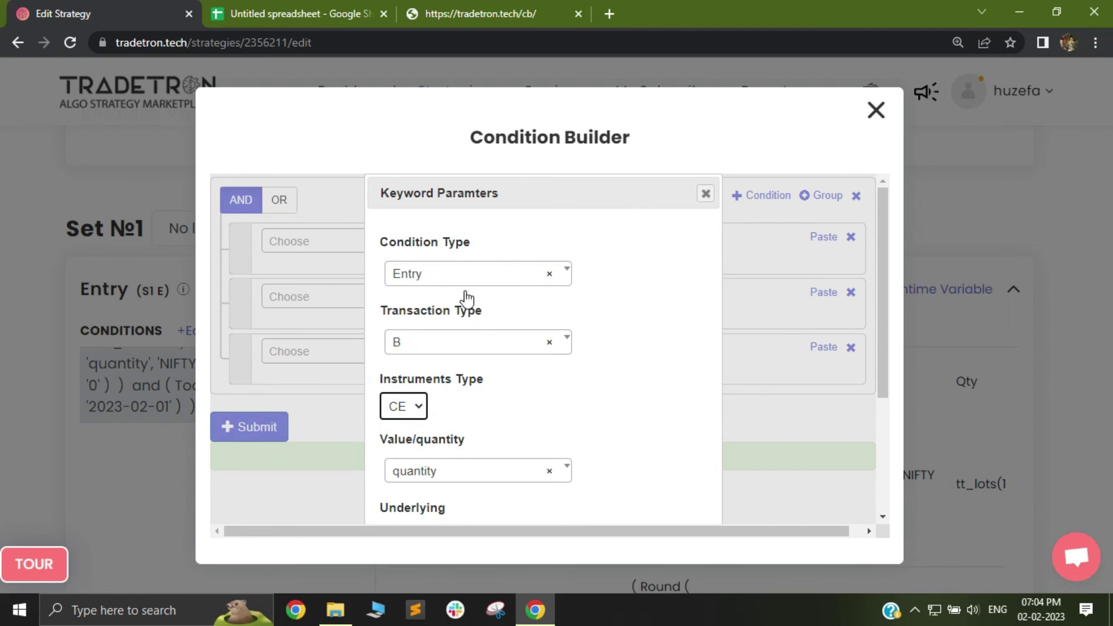
{"action": "left_click", "coordinate": [278, 13]}
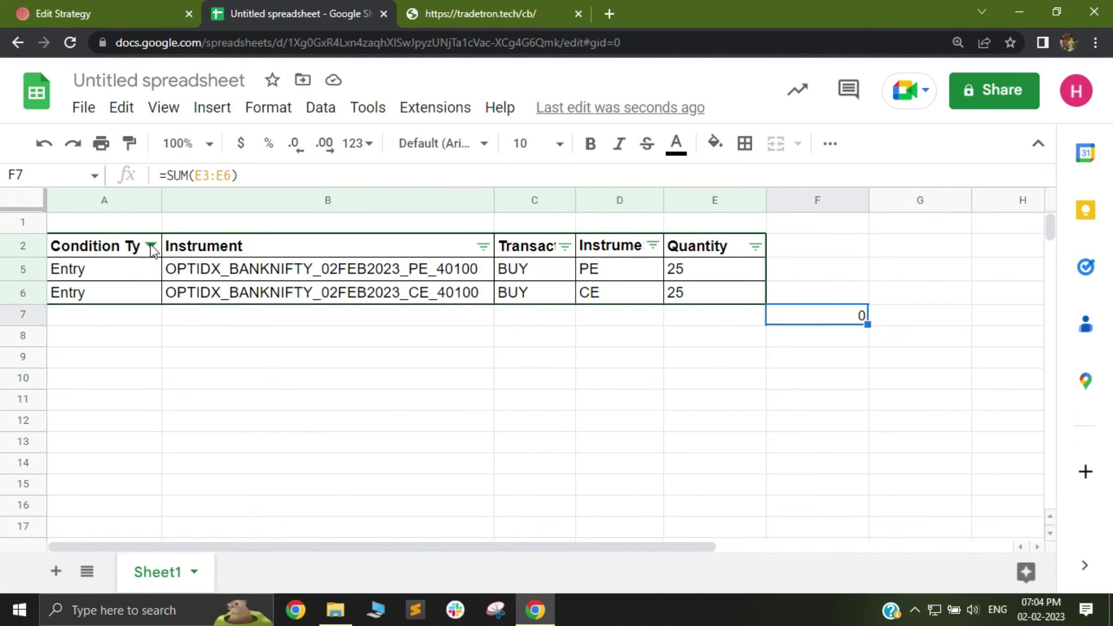
- Confirm the Transaction type filter stays set to BUY only
{"action": "left_click", "coordinate": [562, 247]}
{"action": "scroll", "coordinate": [386, 527], "scroll_direction": "down", "scroll_amount": 2}
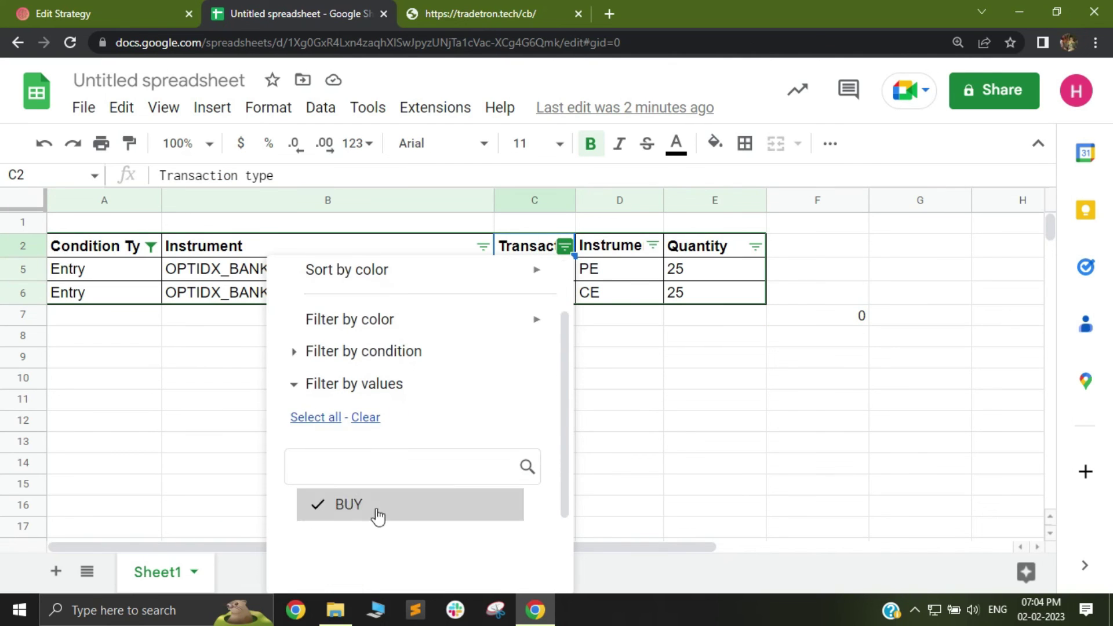
{"action": "left_click", "coordinate": [774, 401]}
- Filter Instrument type to CE only, leaving one row, and select its quantity in E6
{"action": "left_click", "coordinate": [653, 245]}
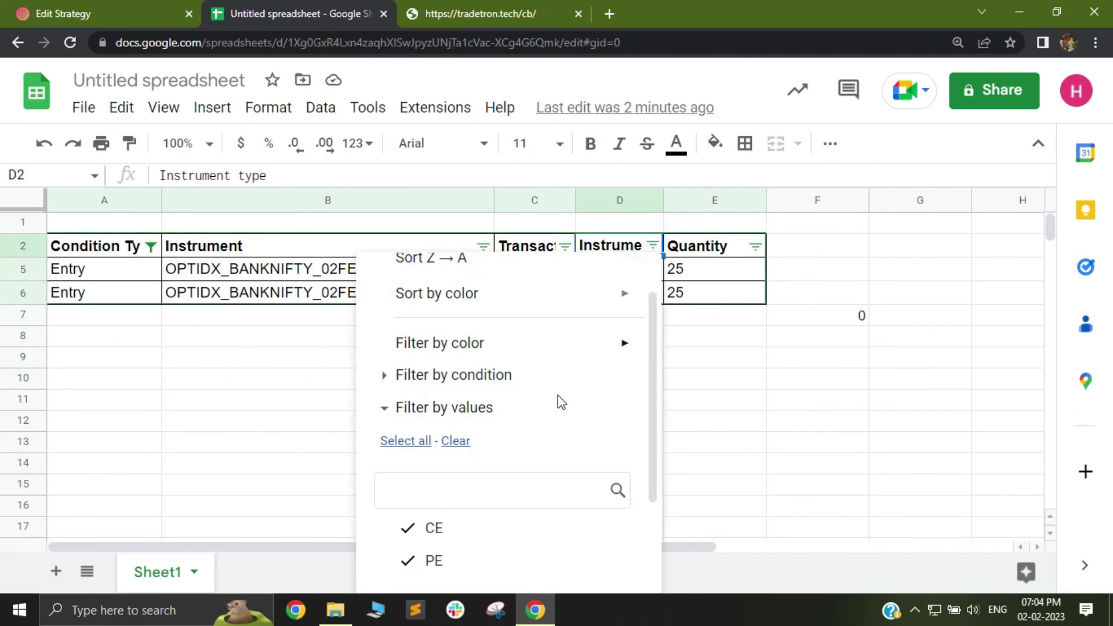
{"action": "scroll", "coordinate": [559, 397], "scroll_direction": "down", "scroll_amount": 2}
{"action": "left_click", "coordinate": [416, 481]}
{"action": "left_click", "coordinate": [577, 554]}
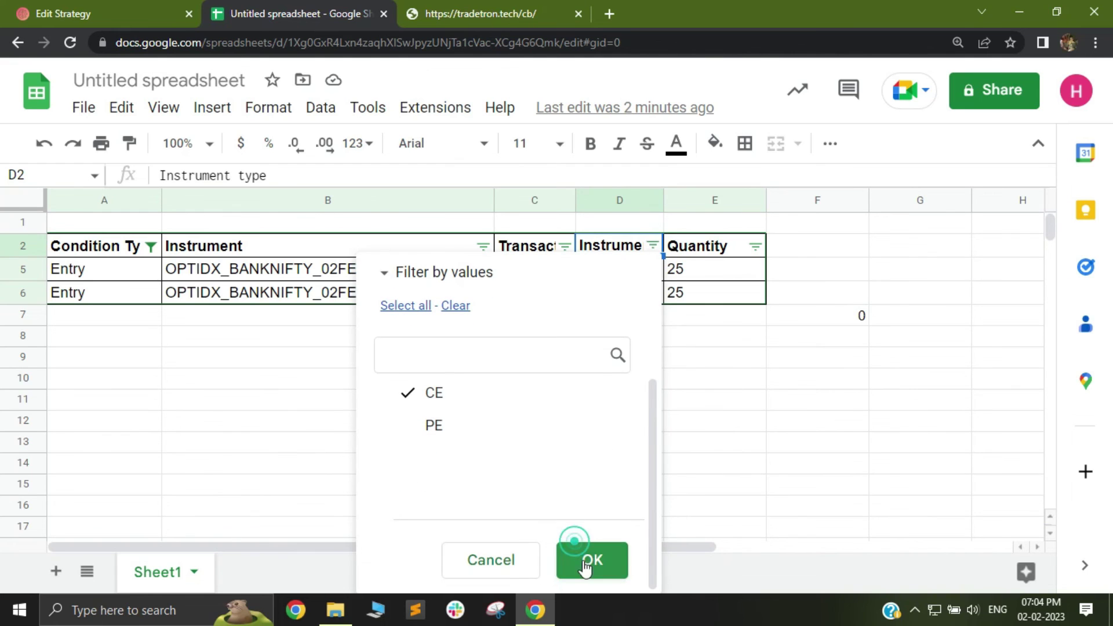
{"action": "left_click", "coordinate": [690, 270]}
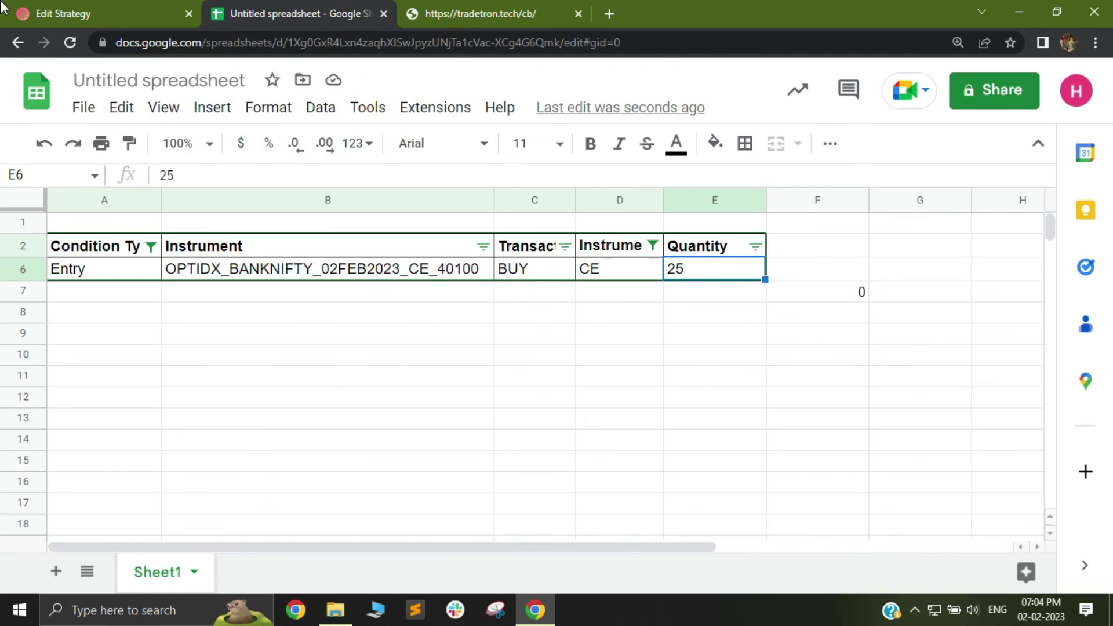
- Return to Tradetron's Edit Strategy tab and scroll Keyword Parameters to show Underlying and Ok/Cancel
{"action": "key", "text": "ctrl+shift+Tab"}
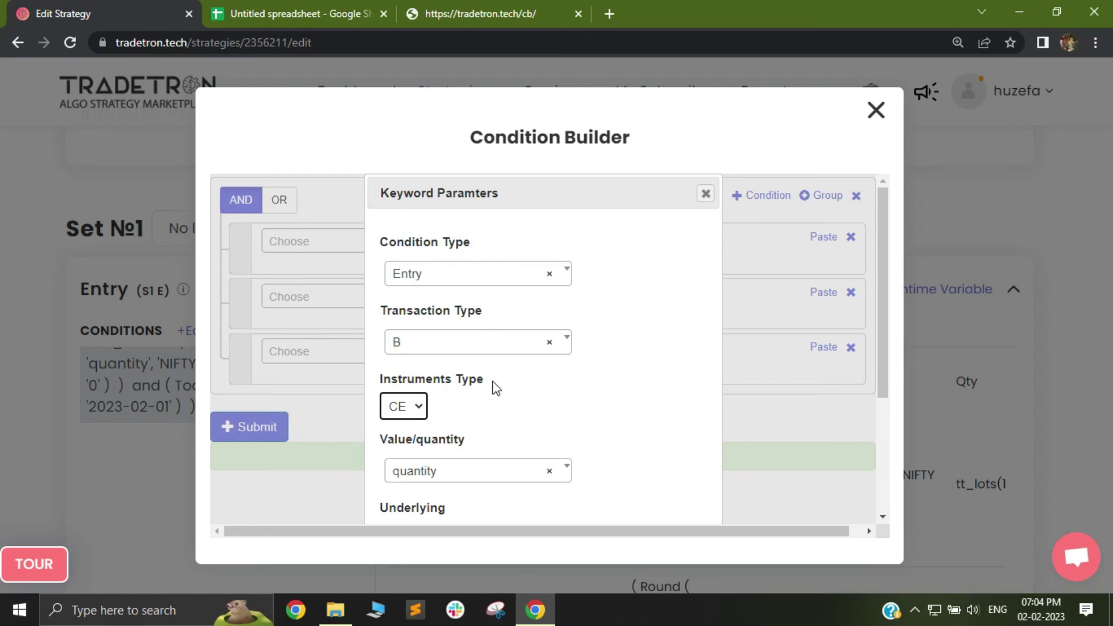
{"action": "scroll", "coordinate": [516, 406], "scroll_direction": "down", "scroll_amount": 3}
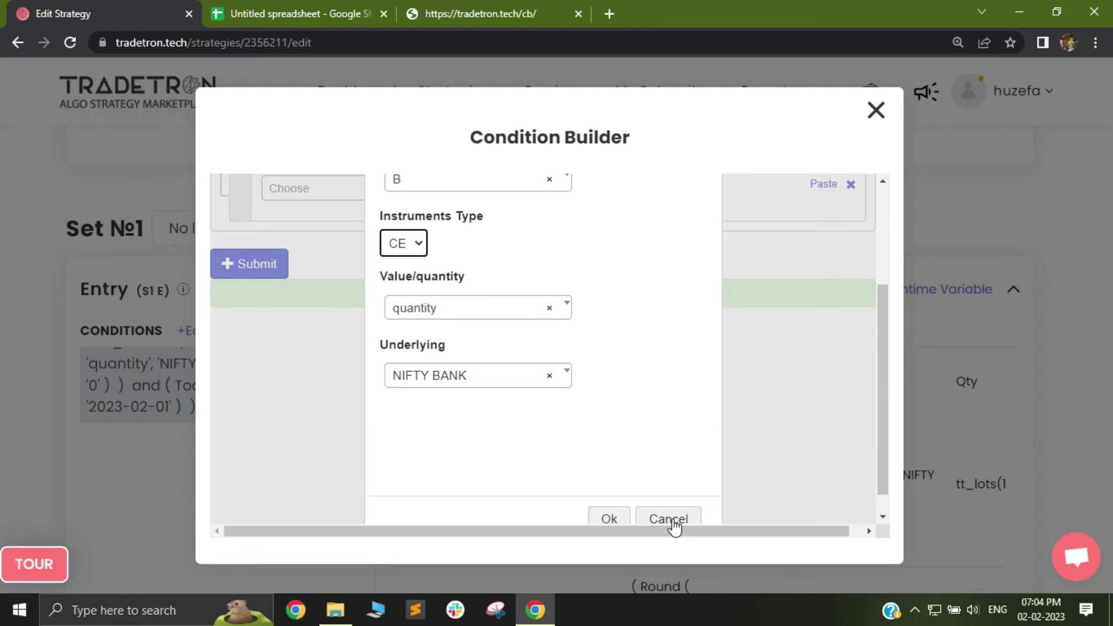
{"action": "scroll", "coordinate": [576, 449], "scroll_direction": "up", "scroll_amount": 3}
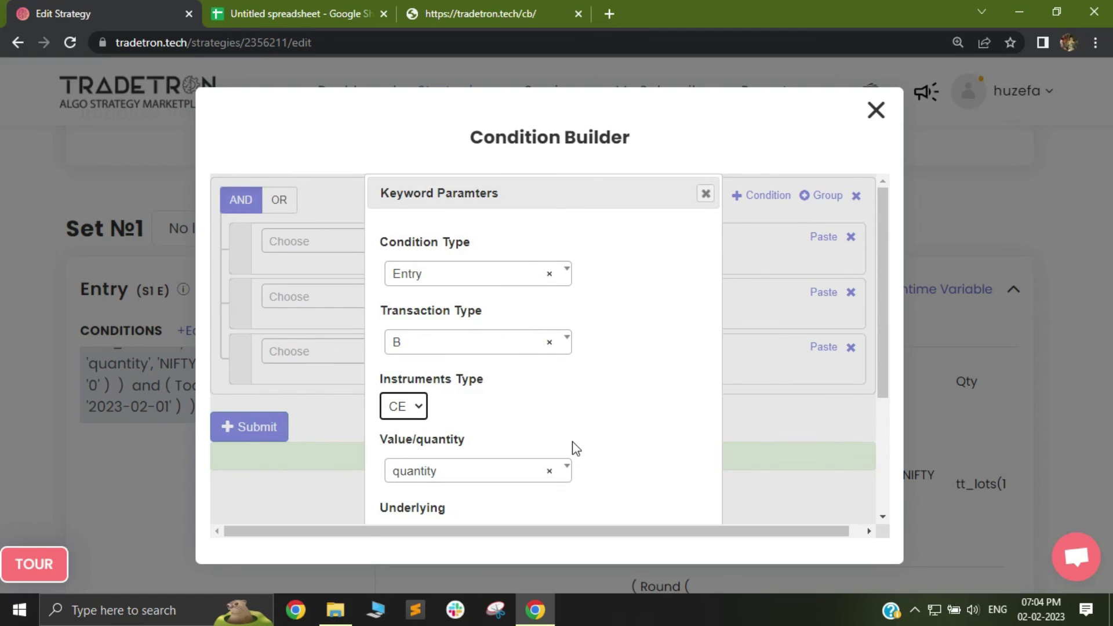
{"action": "scroll", "coordinate": [605, 413], "scroll_direction": "down", "scroll_amount": 3}
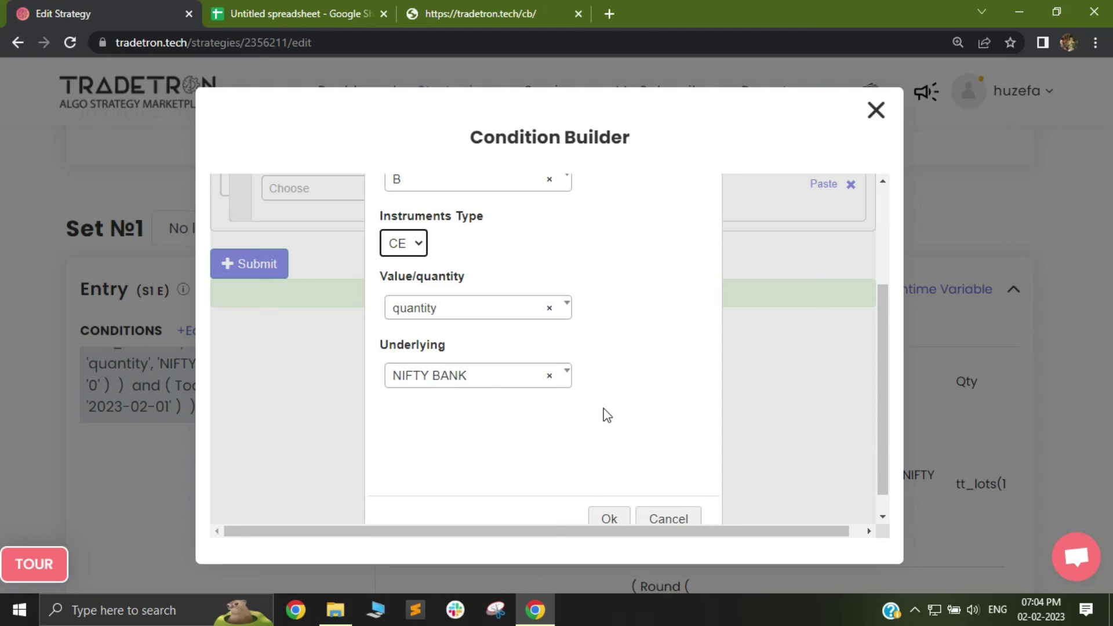
- Cancel the Keyword Parameters panel so Positions Detail still reads Entry, All, All, quantity, NIFTY BANK == 0
{"action": "left_click", "coordinate": [654, 517]}
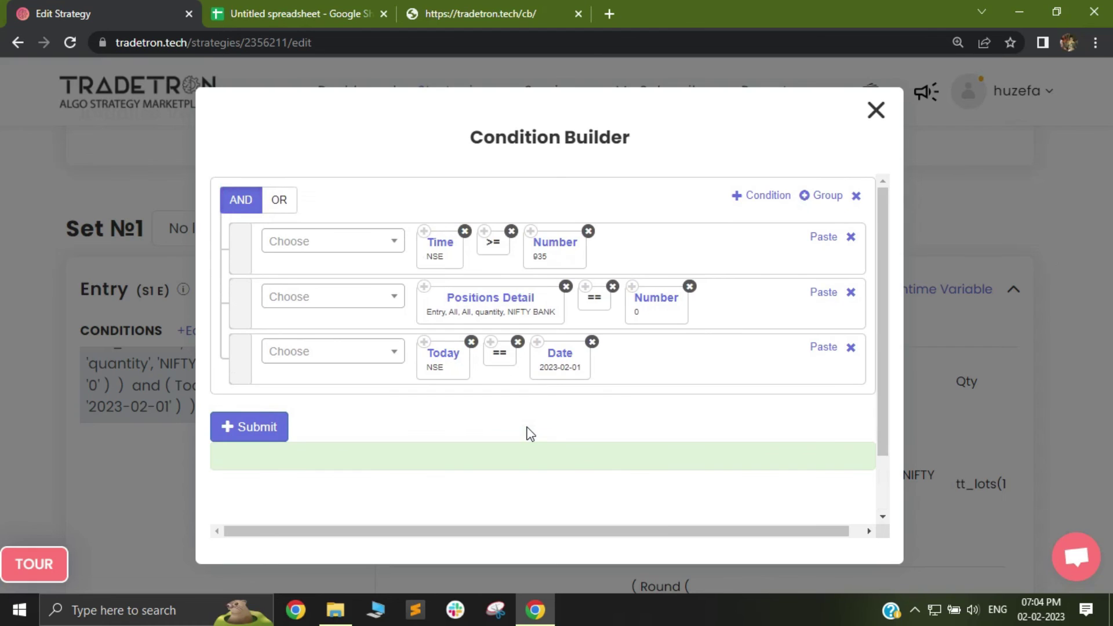